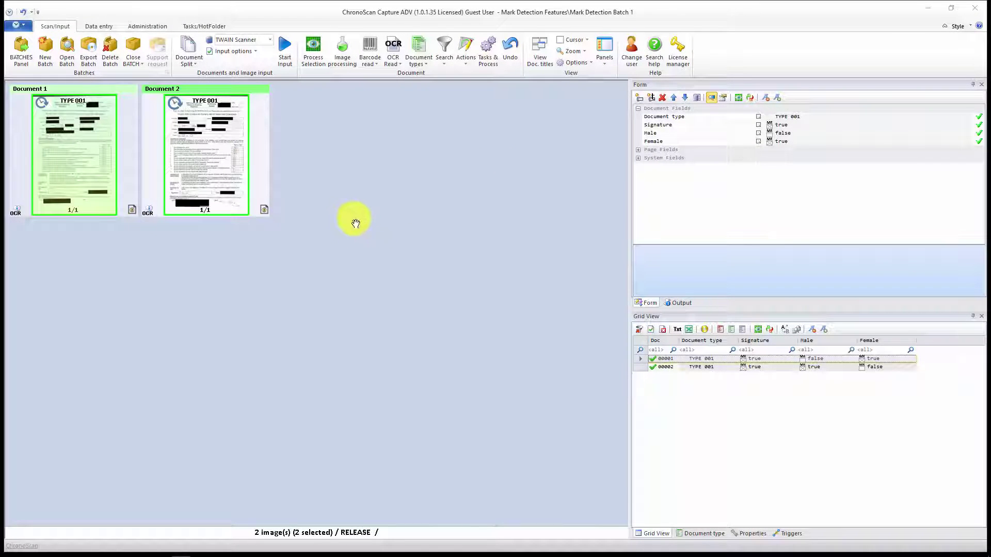
Open the first document for data entry and examine its Male, Female and Signature zones
double_click(85, 137)
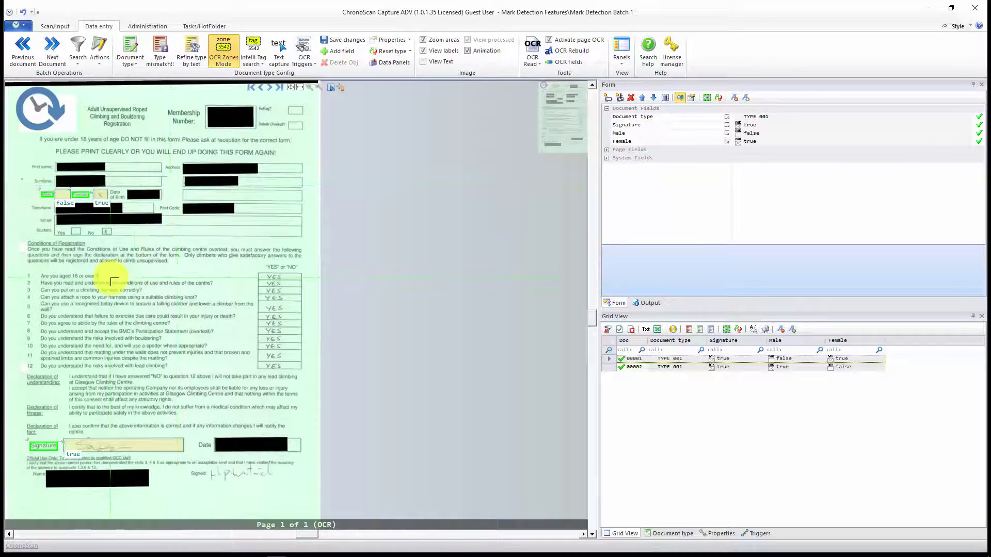
scroll(114, 281, up, 3)
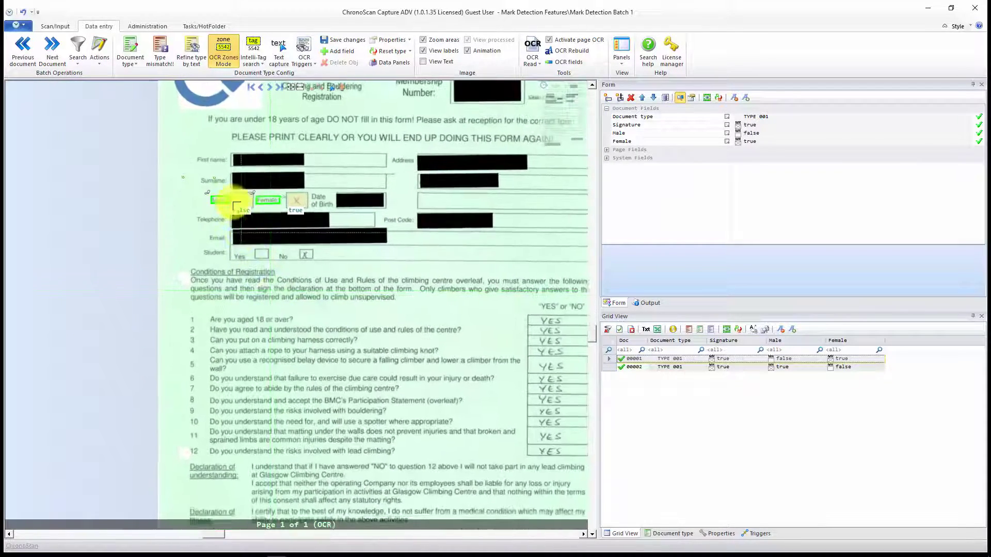
scroll(354, 349, down, 5)
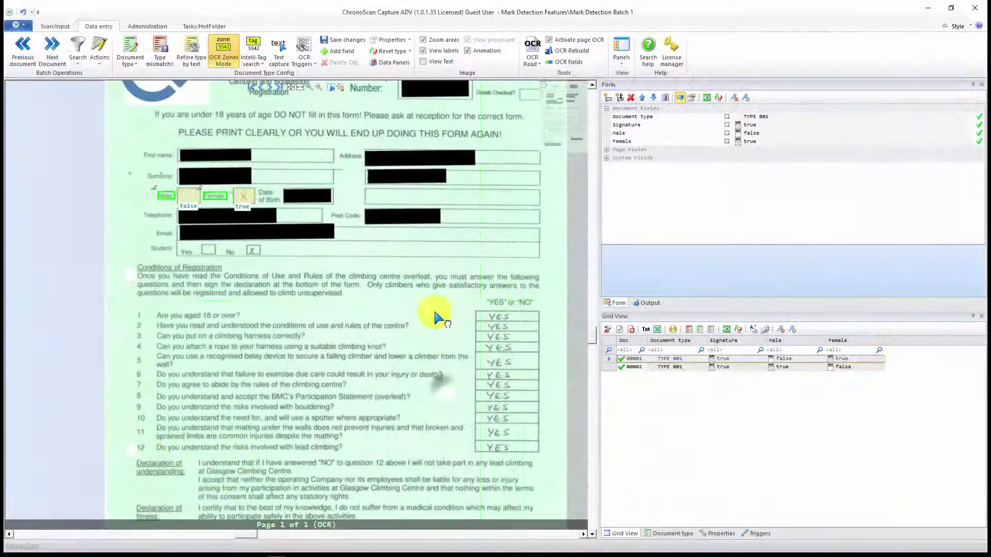
scroll(429, 300, down, 5)
scroll(375, 336, up, 3)
scroll(350, 284, down, 2)
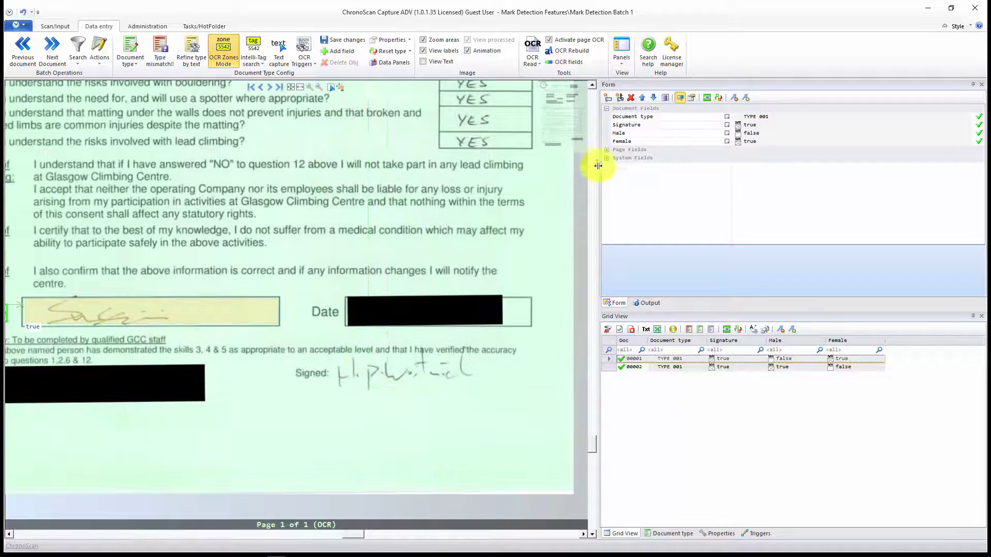
Add a document field named Second_Signature and draw its zone over the handwritten signature beside "Signed:" at the page's foot
click(609, 98)
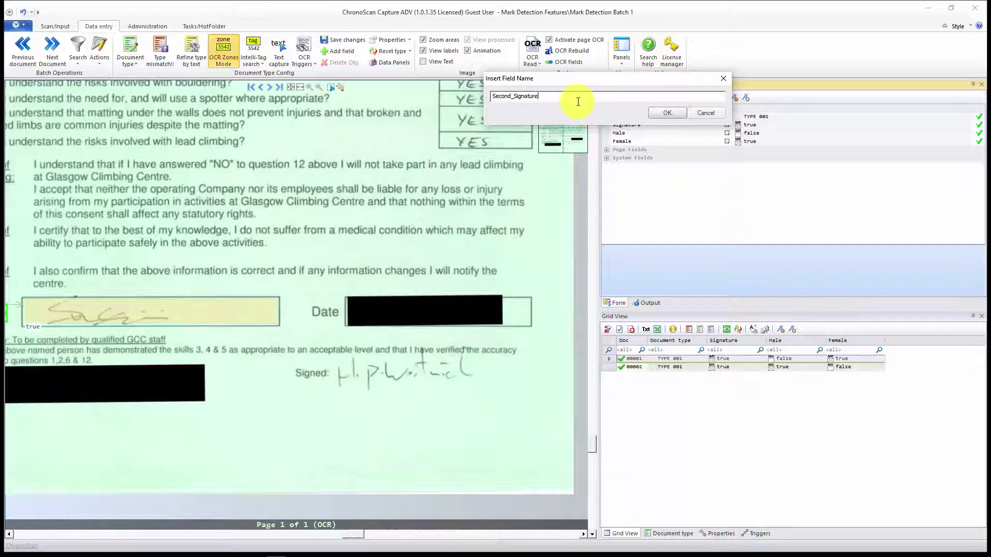
key(Return)
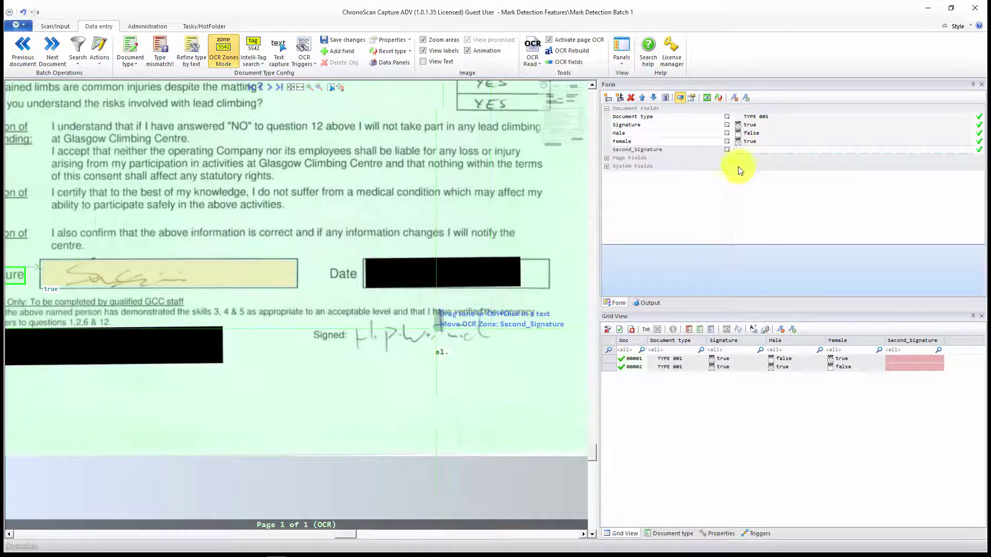
drag(464, 354, 437, 344)
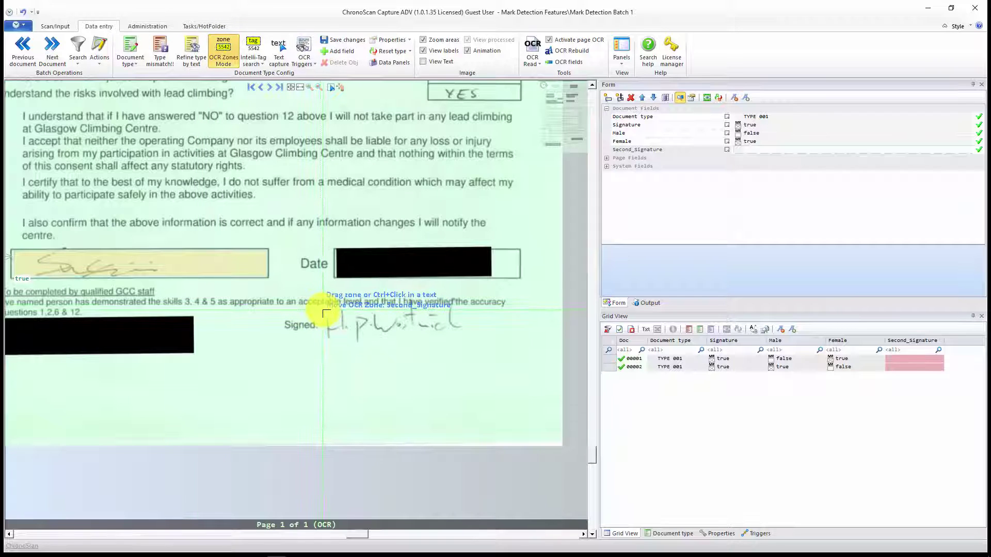
mouse_move(326, 311)
mouse_down()
mouse_move(377, 335)
mouse_move(491, 354)
mouse_up()
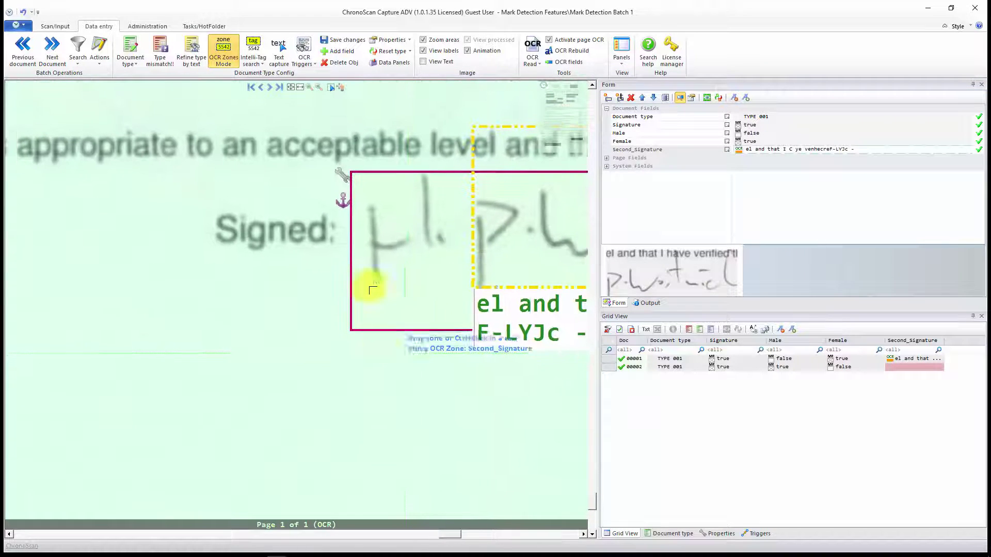
Anchor the Second_Signature zone to the text "Signed" with a fuzziness of 1
drag(338, 205, 277, 233)
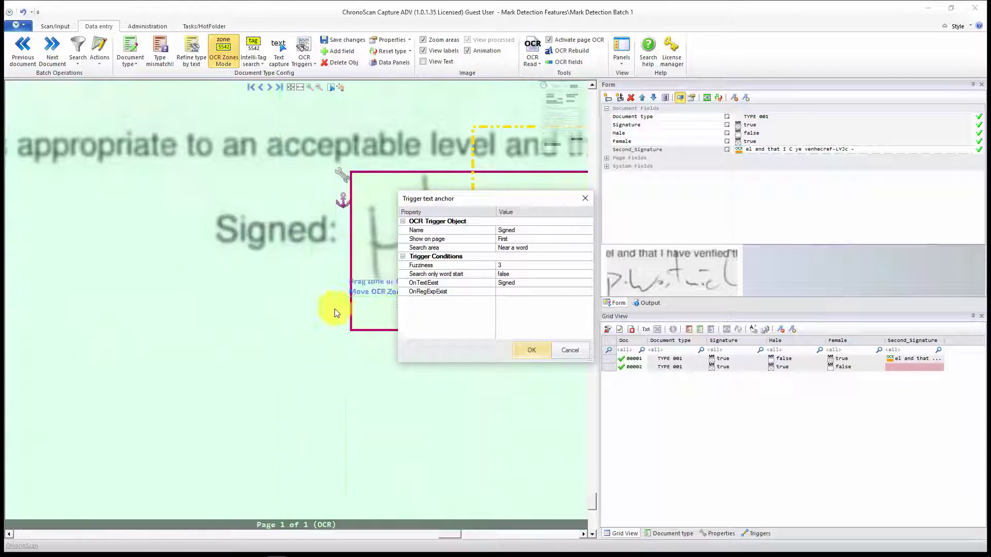
click(589, 268)
click(532, 279)
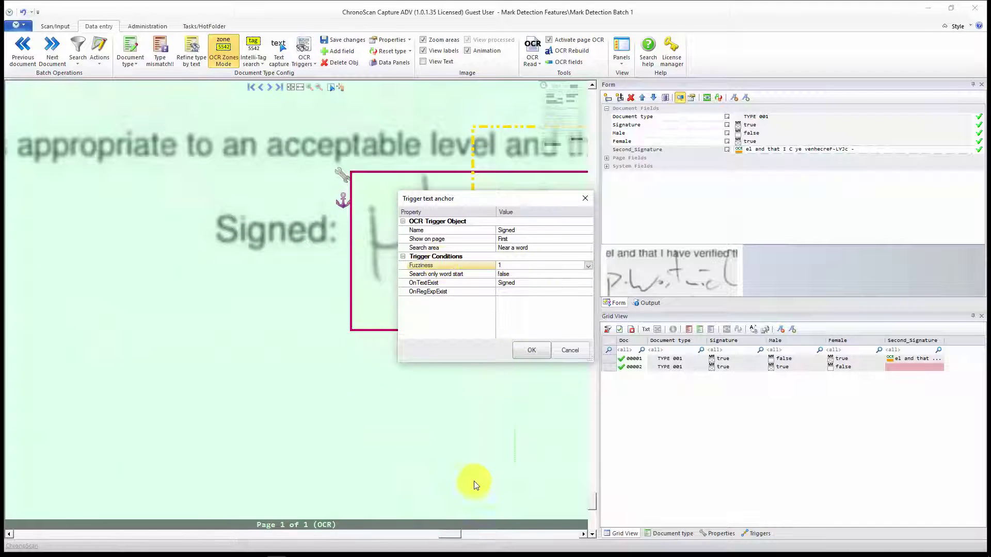
click(531, 350)
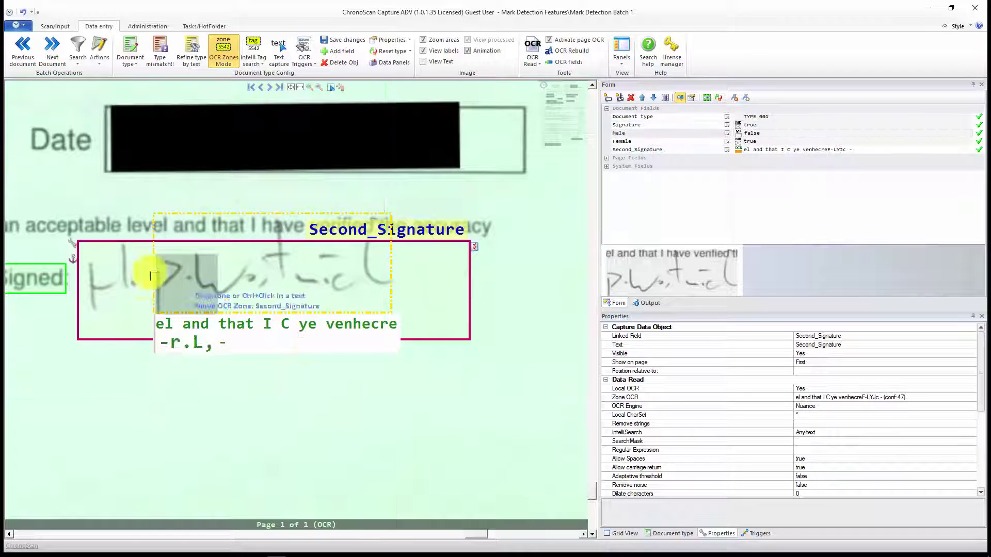
Choose the MarkDetection engine in the Second_Signature zone's read settings
click(128, 287)
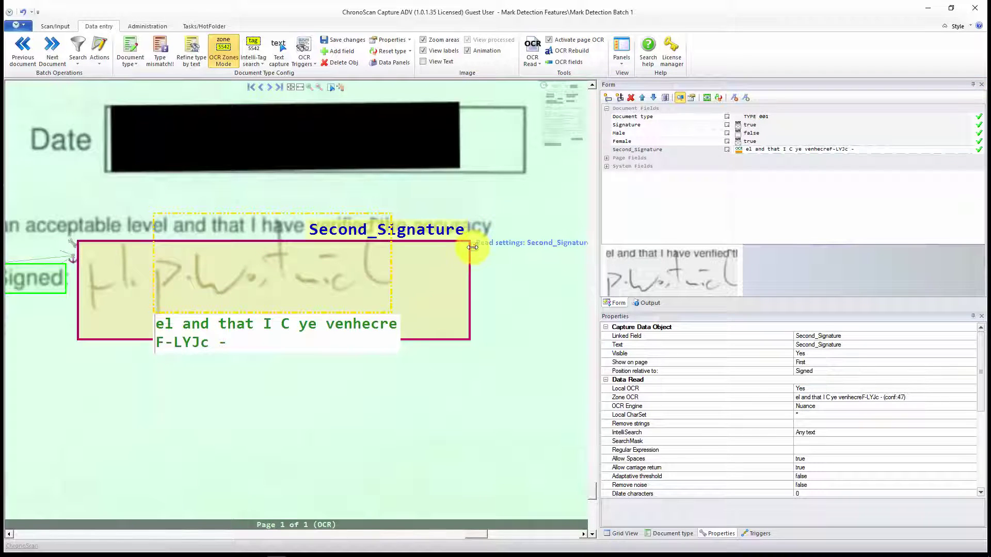
click(474, 251)
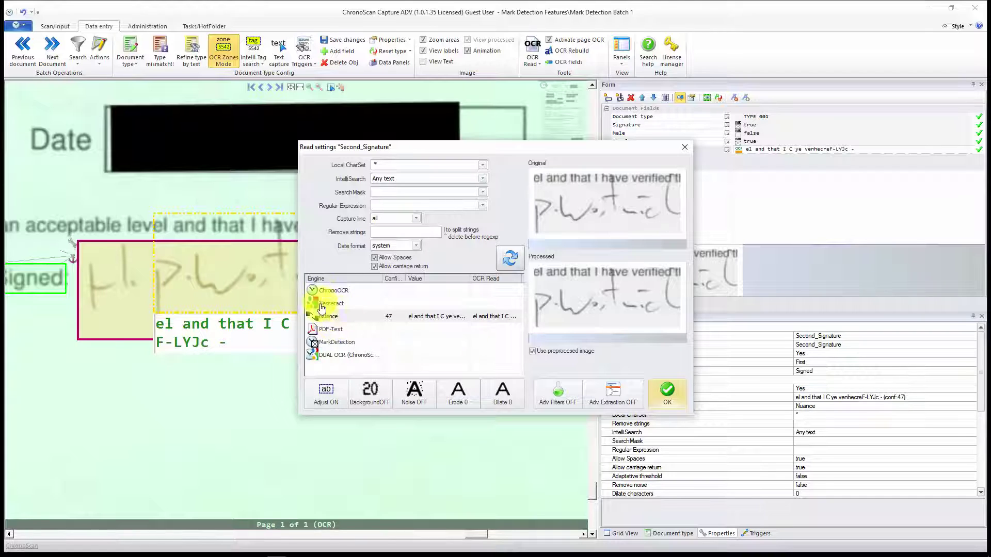
click(335, 344)
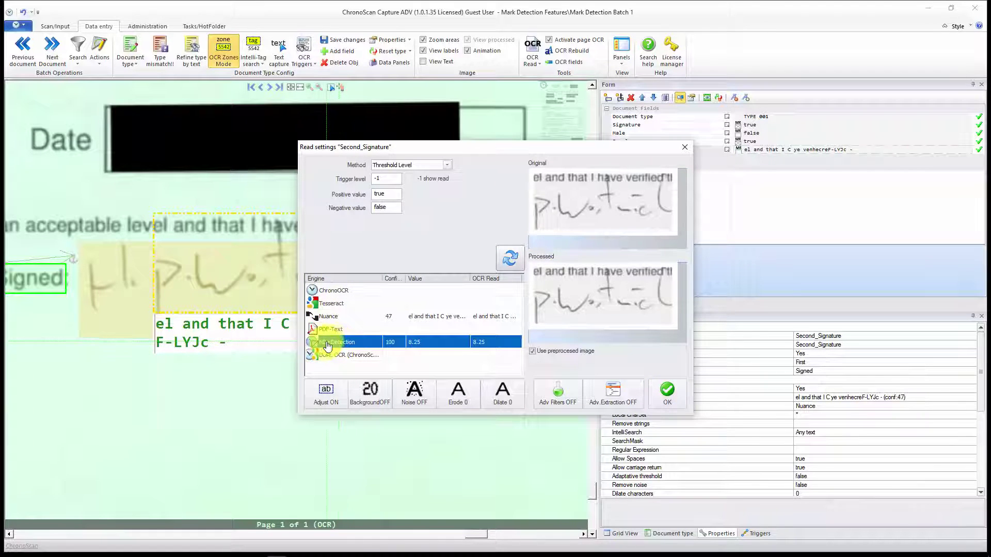
click(400, 343)
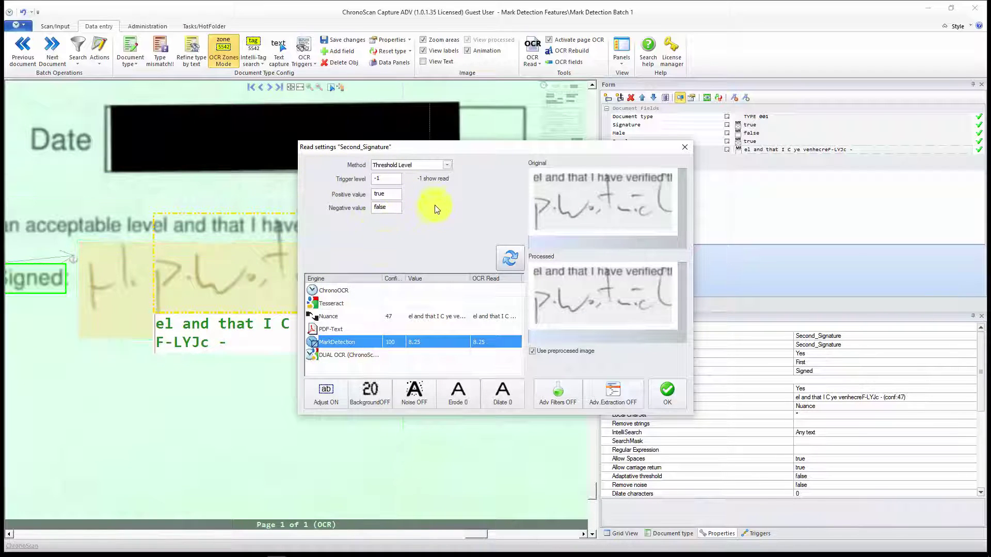
Try the Entities count Level detection method and switch back to Threshold Level
click(447, 165)
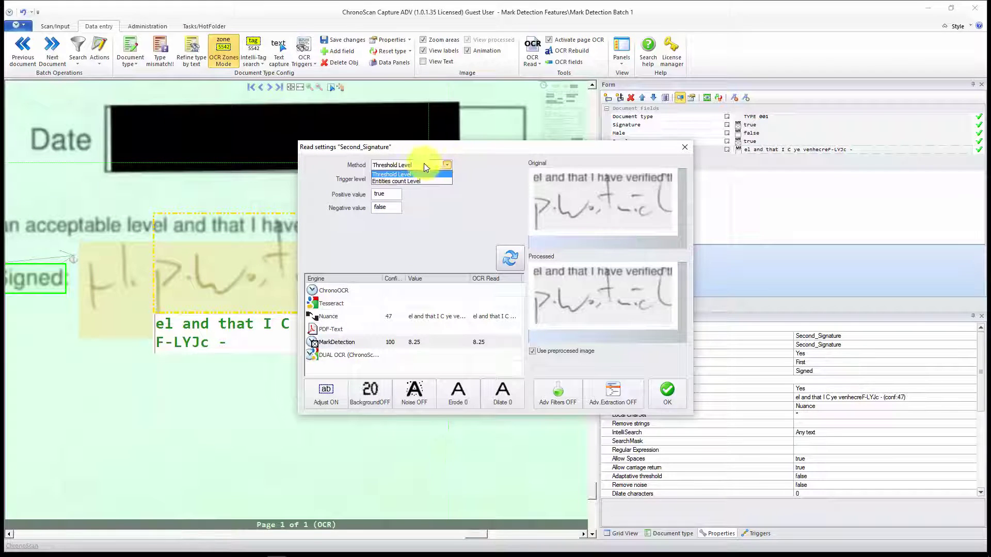
click(398, 181)
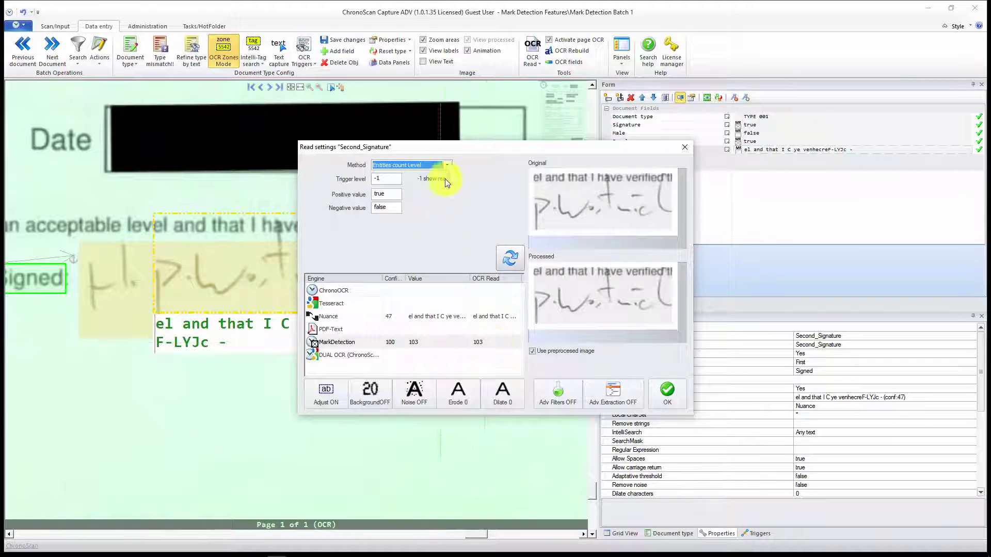
click(416, 174)
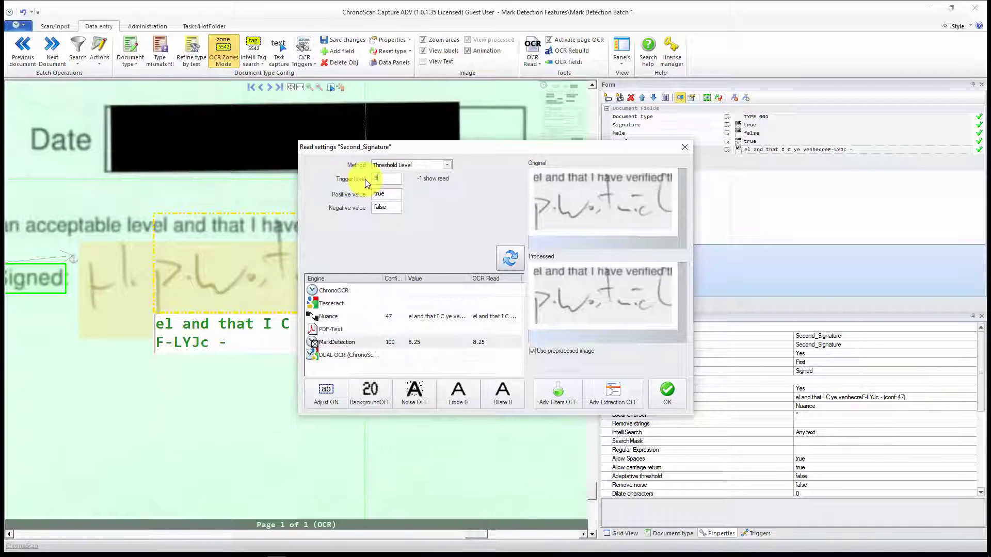
Test the signature's mark detection with trigger levels 5 and 9
text(5)
click(510, 256)
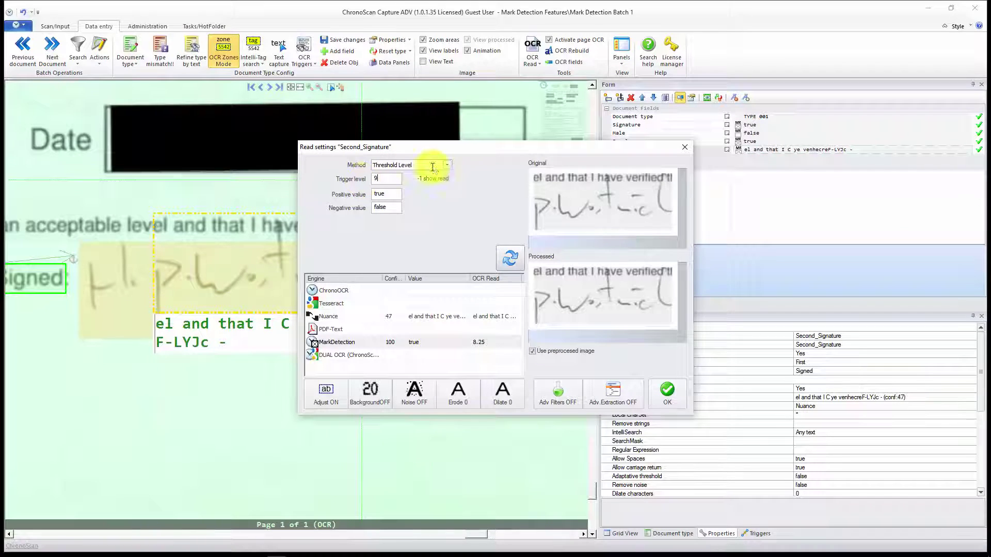
click(507, 261)
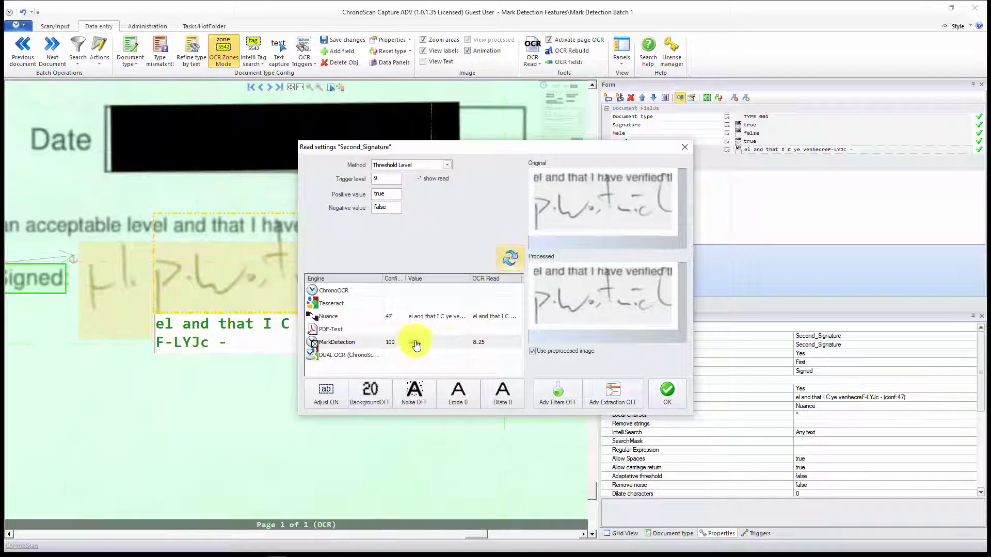
Set the trigger level to 8, re-read the mark and apply the read settings
click(382, 179)
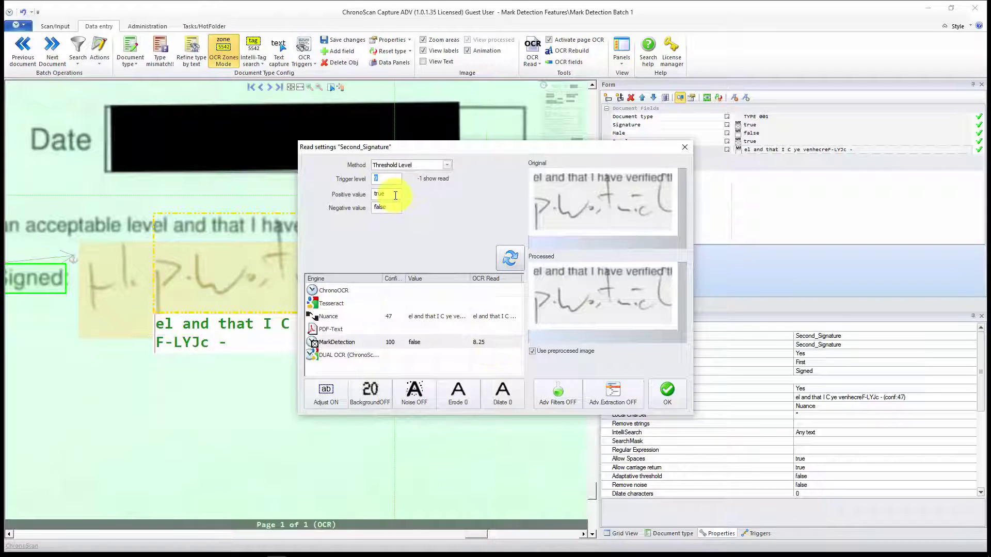
click(509, 260)
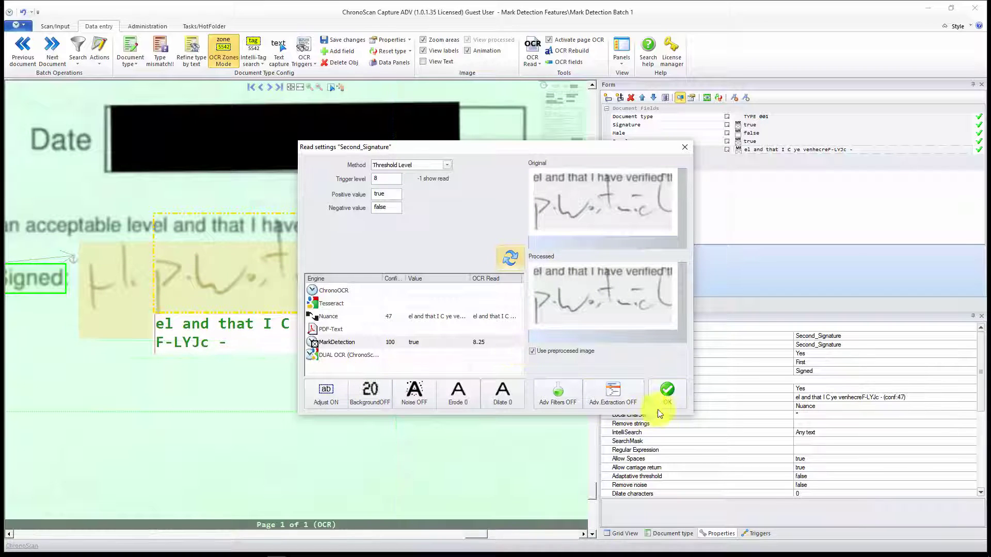
click(667, 394)
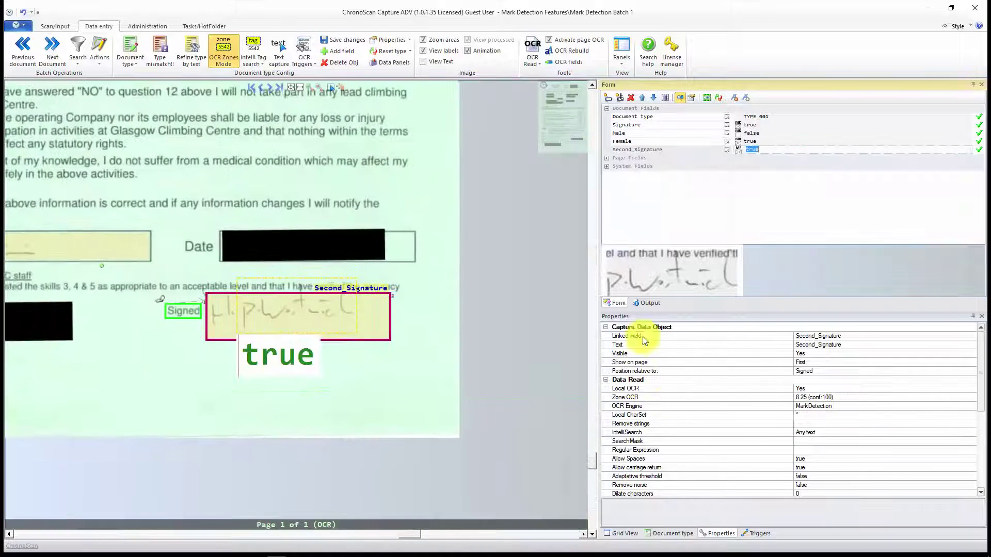
Go to the second document and extend the Second_Signature zone downward to cover the whole signature
click(614, 149)
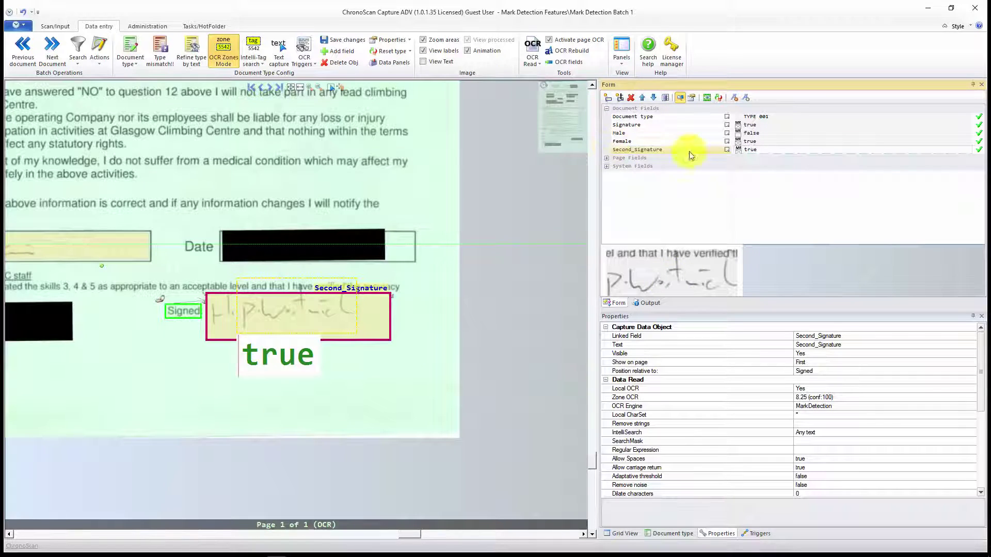
scroll(287, 365, down, 3)
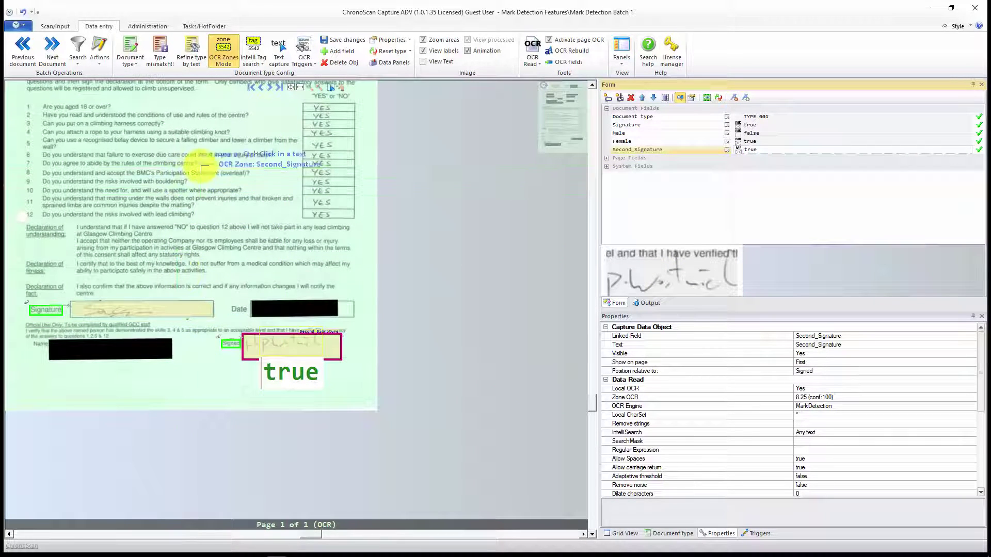
click(50, 47)
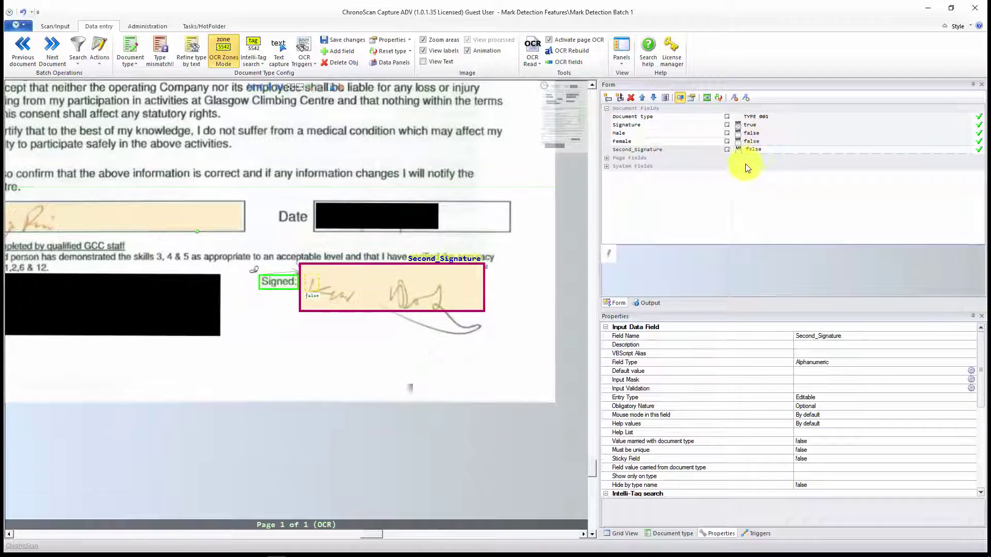
scroll(487, 317, up, 3)
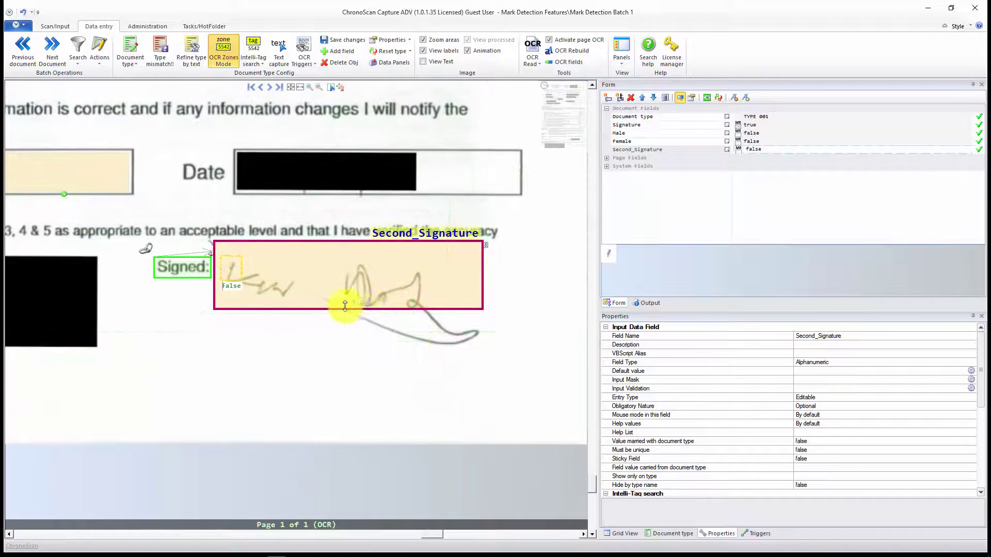
mouse_move(345, 310)
mouse_down()
mouse_move(350, 370)
mouse_move(353, 358)
mouse_up()
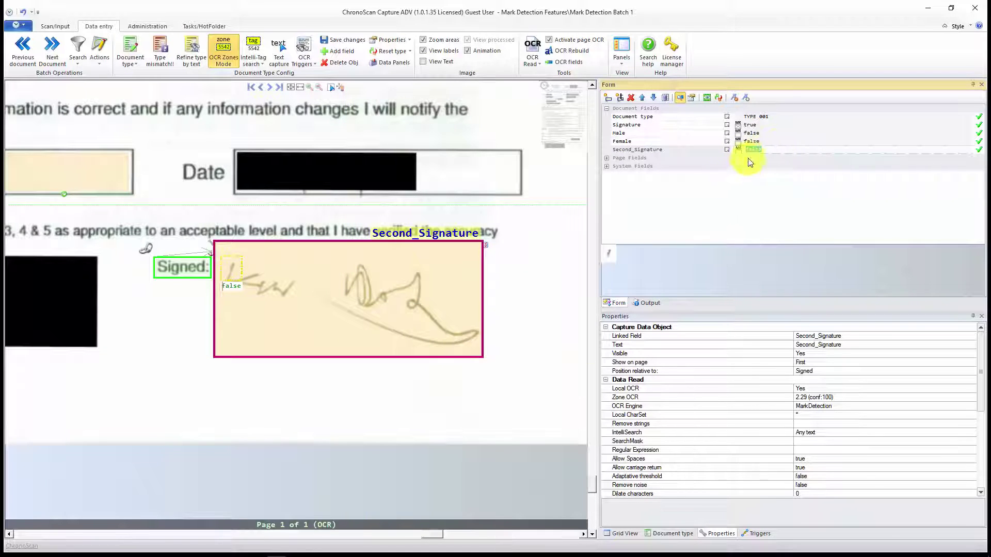
Turn off the Adjust option in the Second_Signature read settings and re-read the zone
click(488, 249)
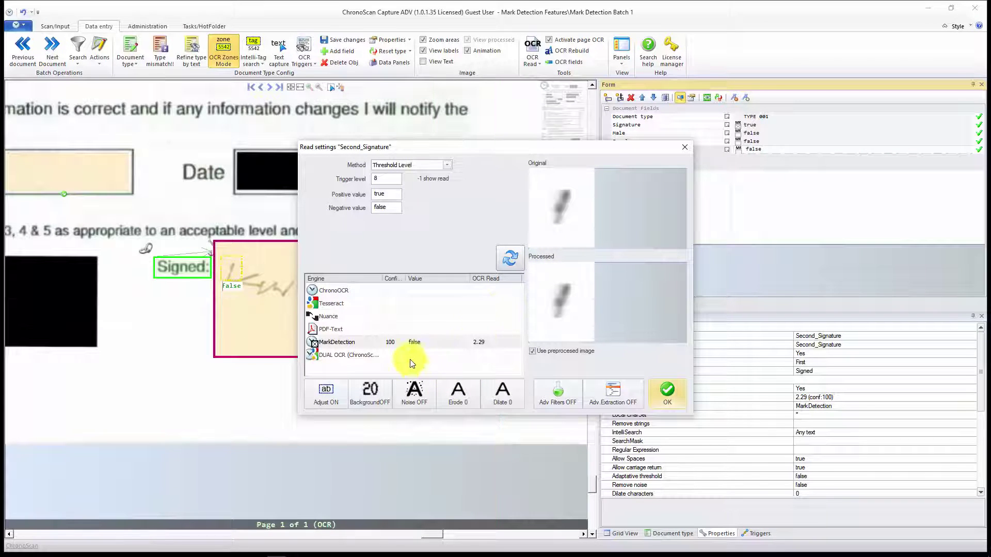
click(324, 394)
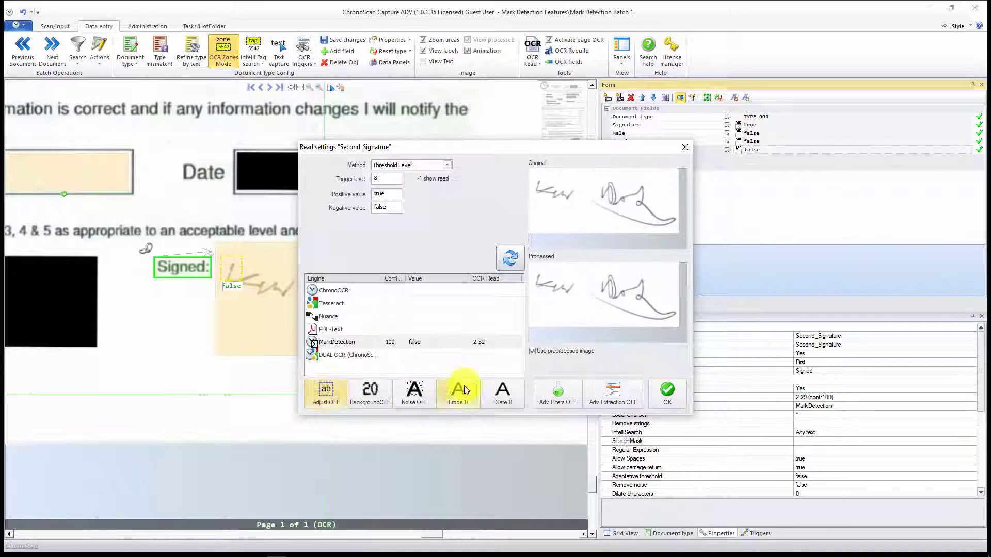
click(511, 257)
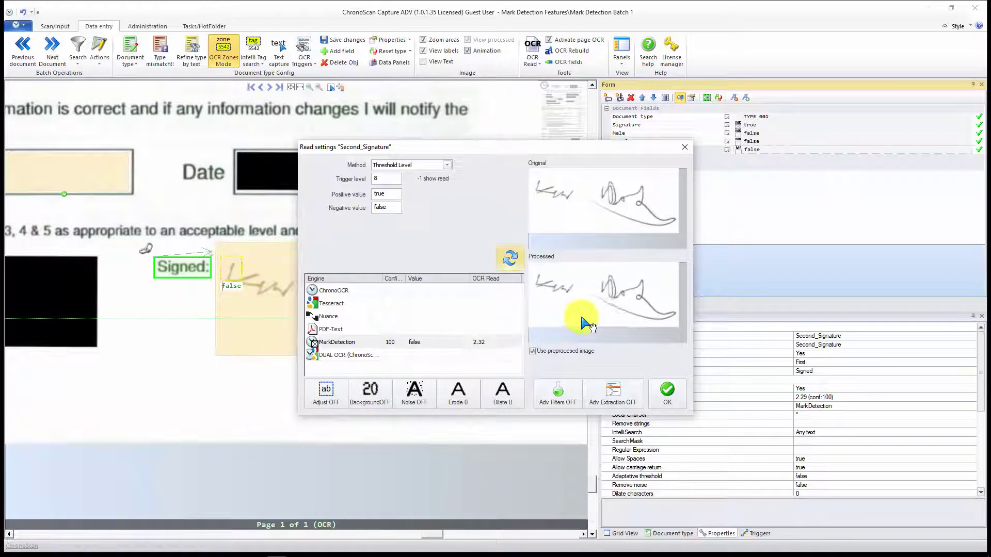
Set the Second_Signature trigger level to 2, apply the settings and return to the first document
double_click(387, 179)
right_click(361, 179)
click(340, 180)
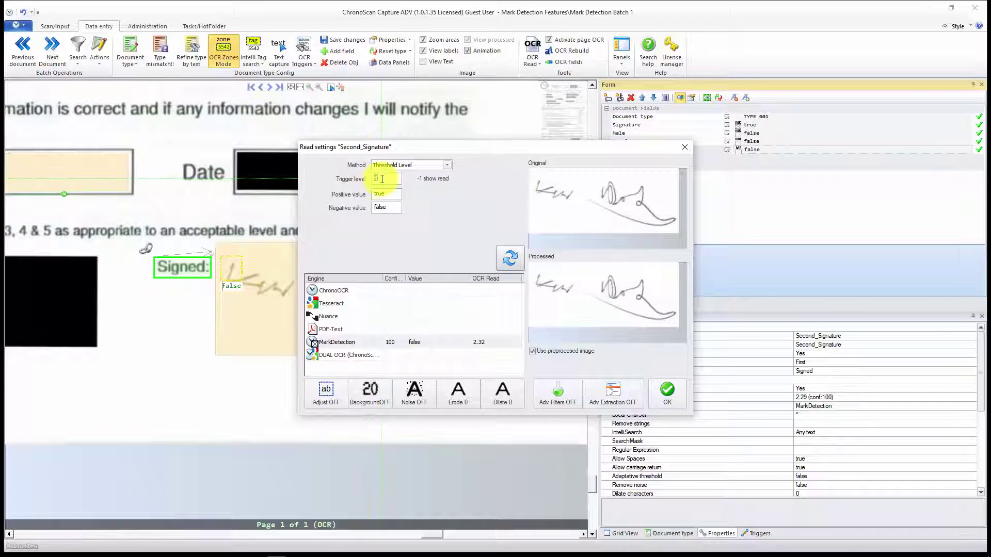
text(2)
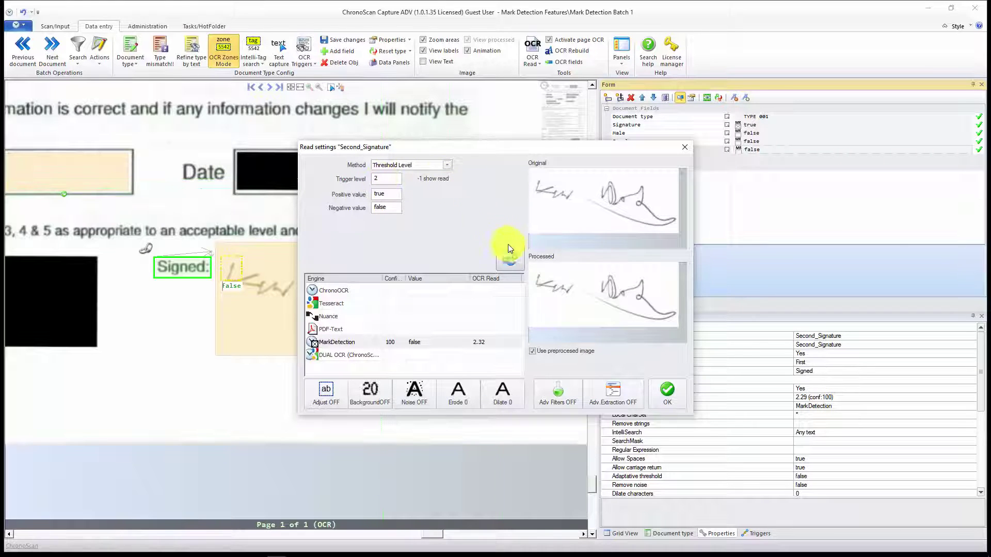
click(511, 256)
click(667, 393)
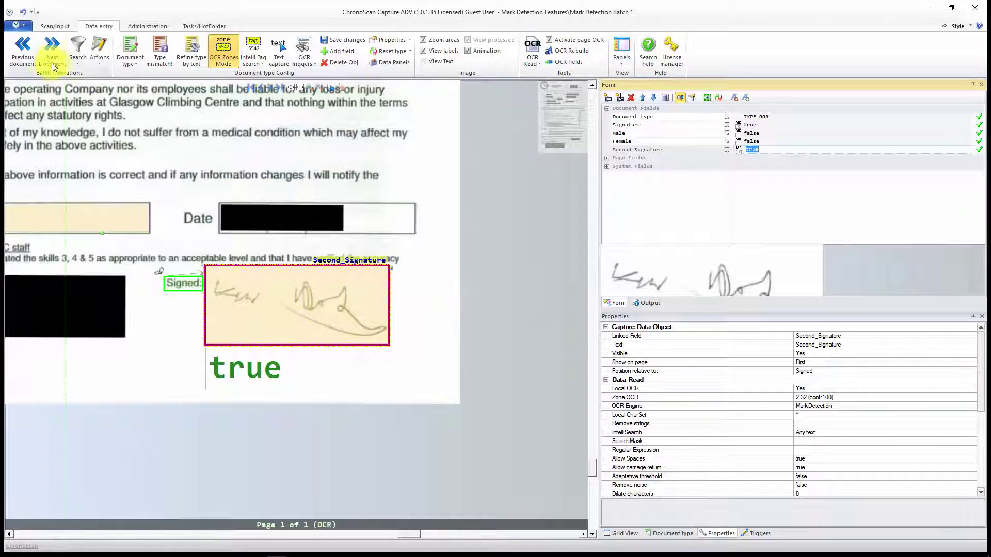
click(25, 55)
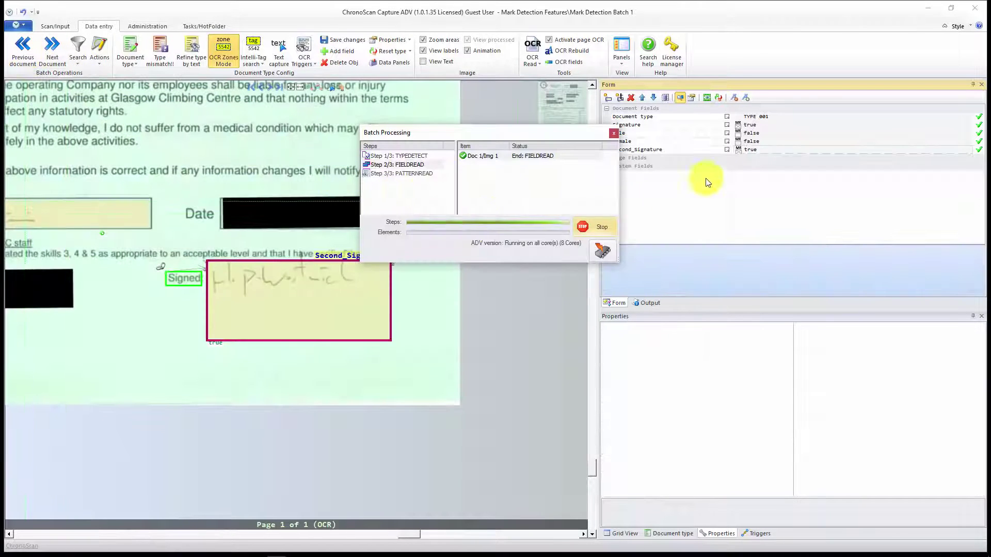
Add two document fields named Student_Yes and Student_No to the form
click(327, 394)
scroll(283, 303, down, 3)
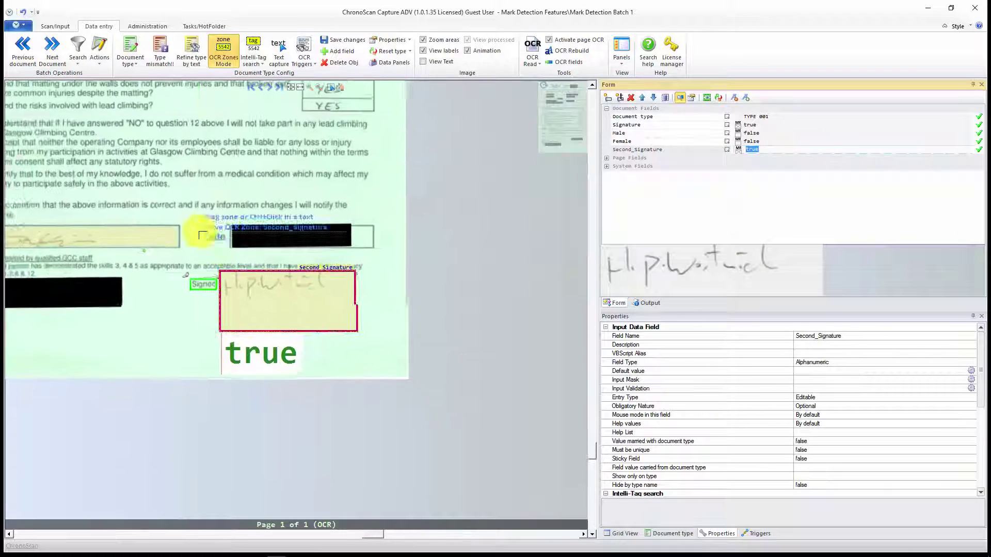
scroll(327, 365, up, 5)
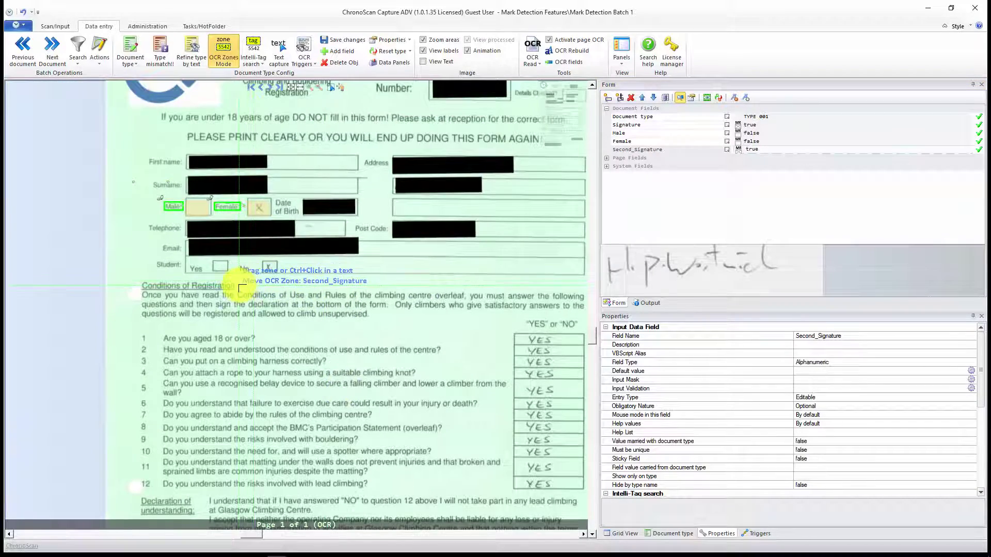
scroll(240, 286, up, 3)
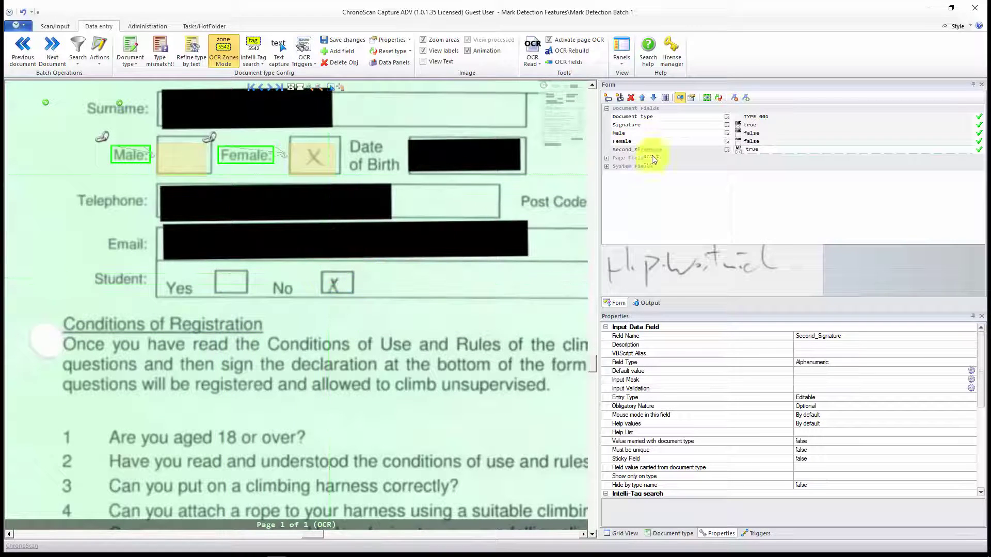
click(609, 99)
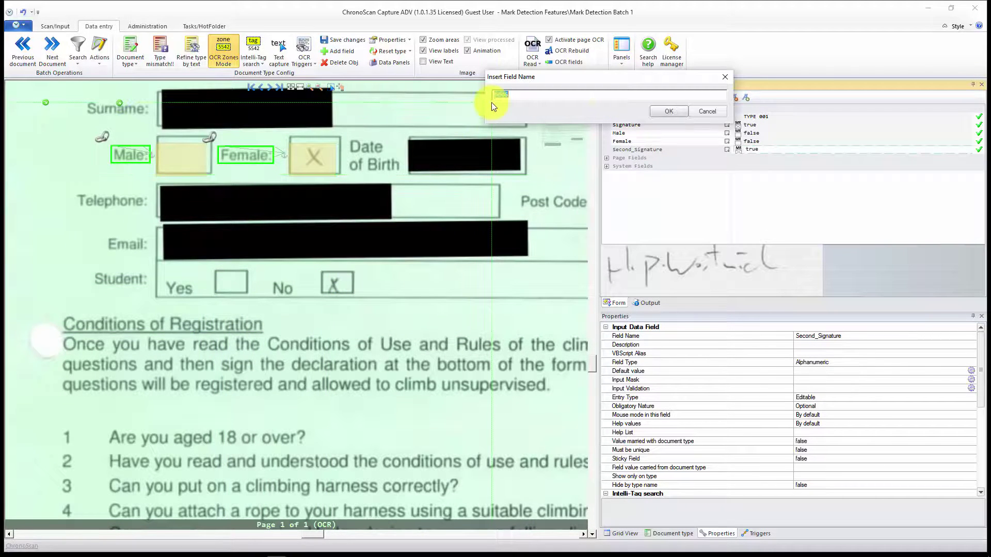
text(Student_Yes)
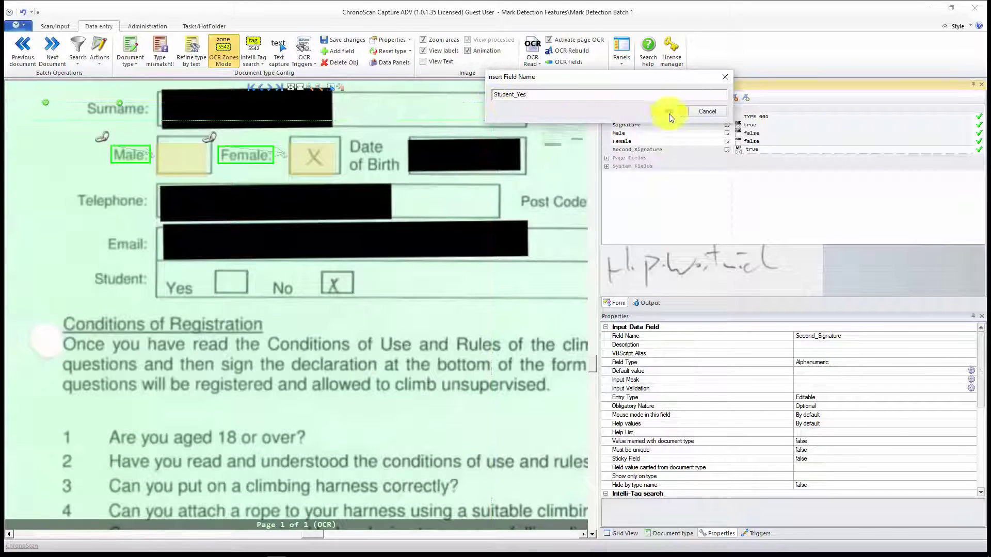
click(667, 112)
click(609, 100)
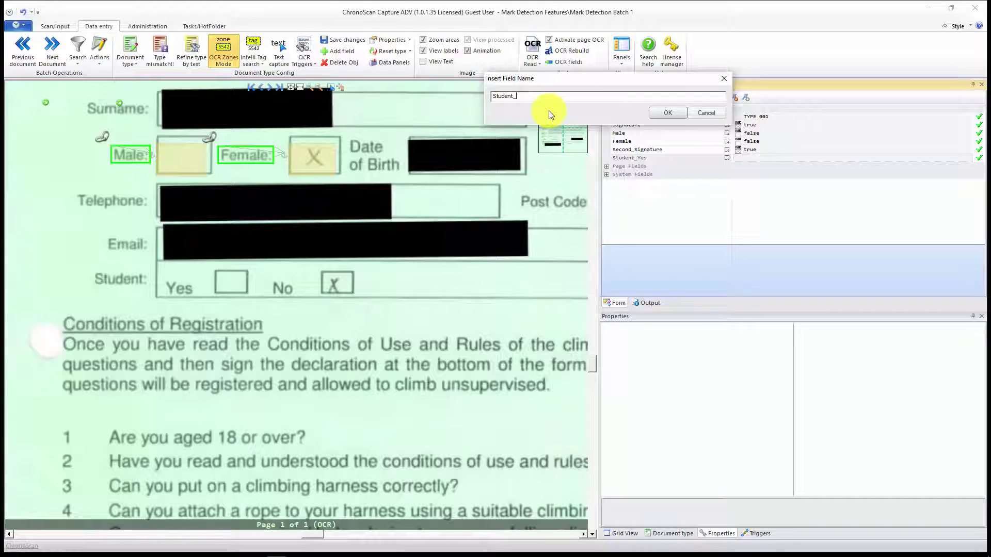
click(660, 113)
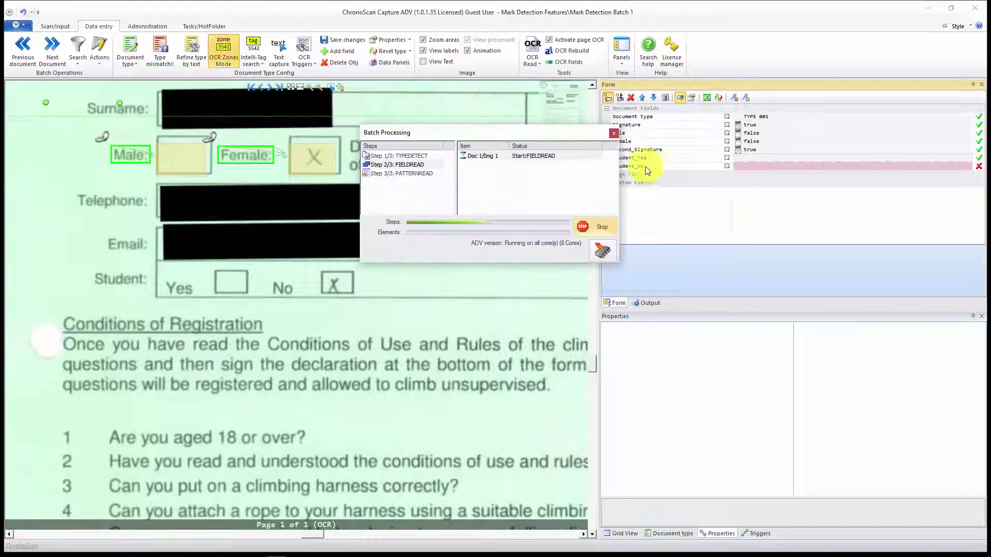
Draw the Student_Yes OCR zone inside the Yes checkbox of the Student row and anchor it to the word Yes
click(756, 158)
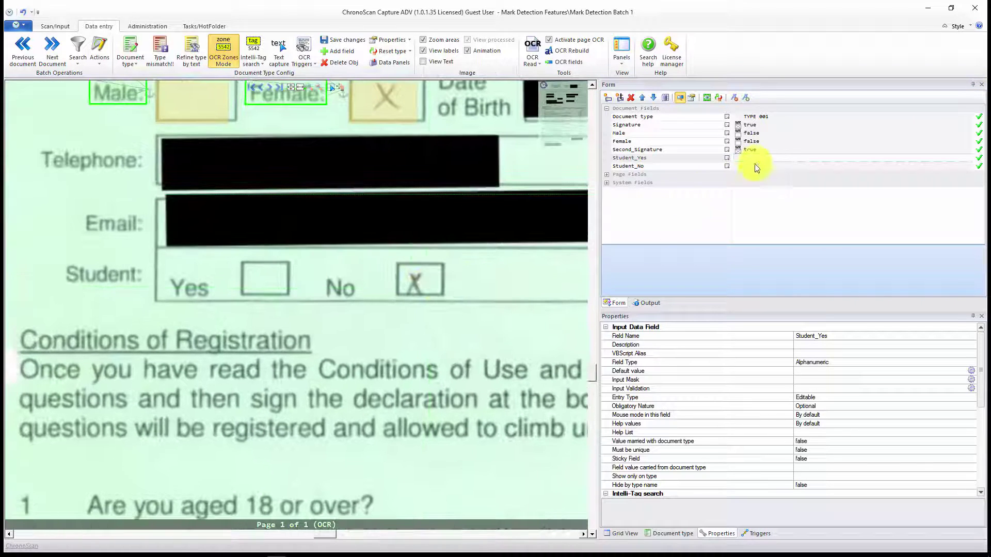
click(756, 160)
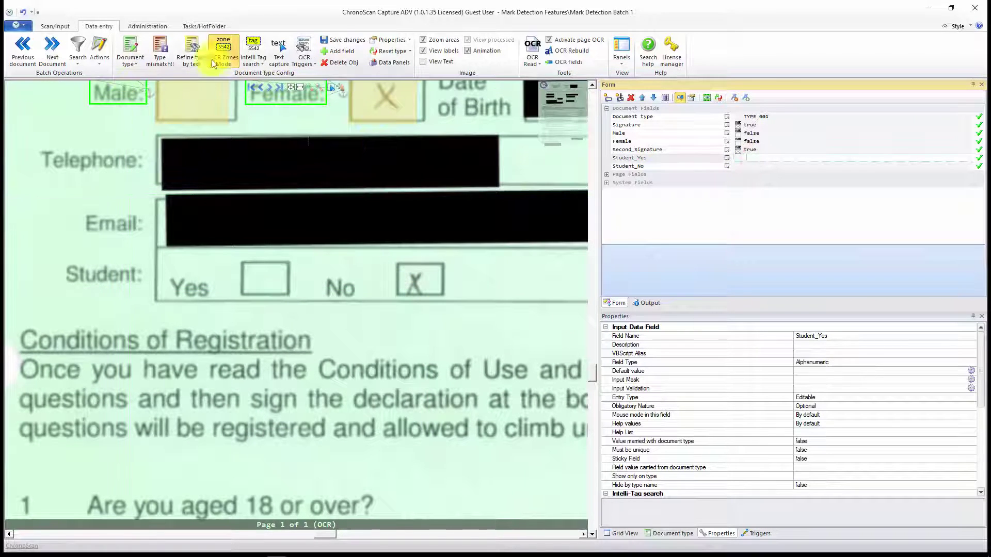
click(226, 44)
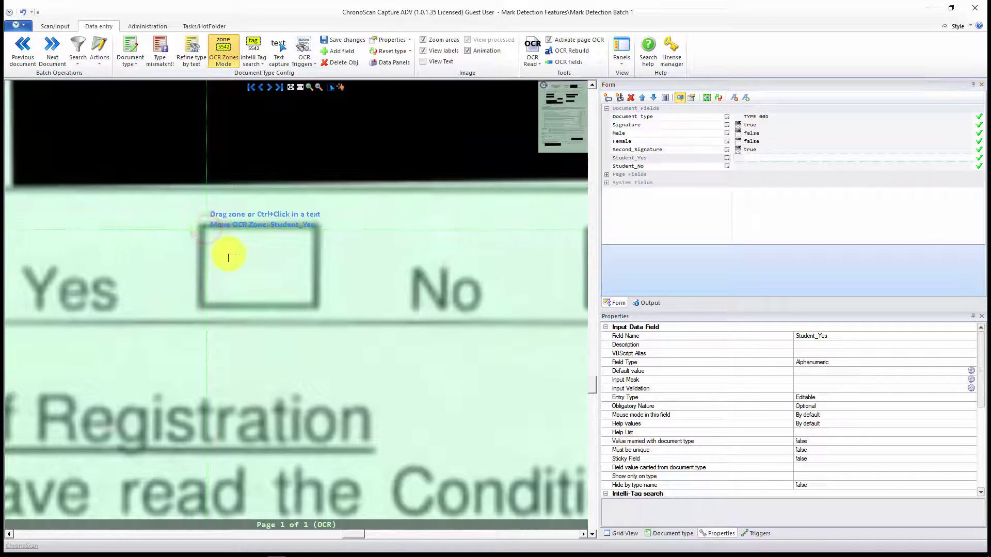
drag(206, 229, 312, 301)
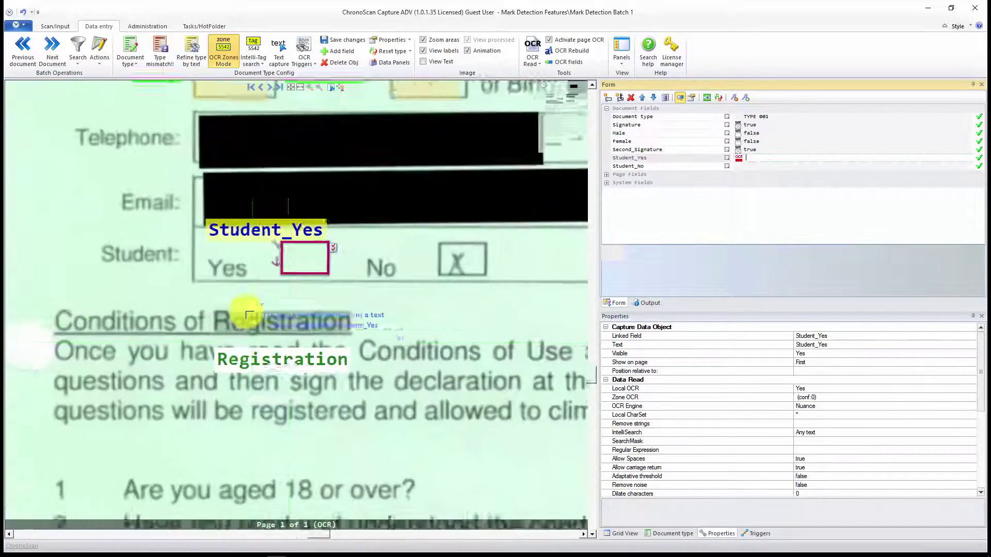
drag(380, 310, 330, 313)
click(566, 265)
click(561, 274)
click(534, 352)
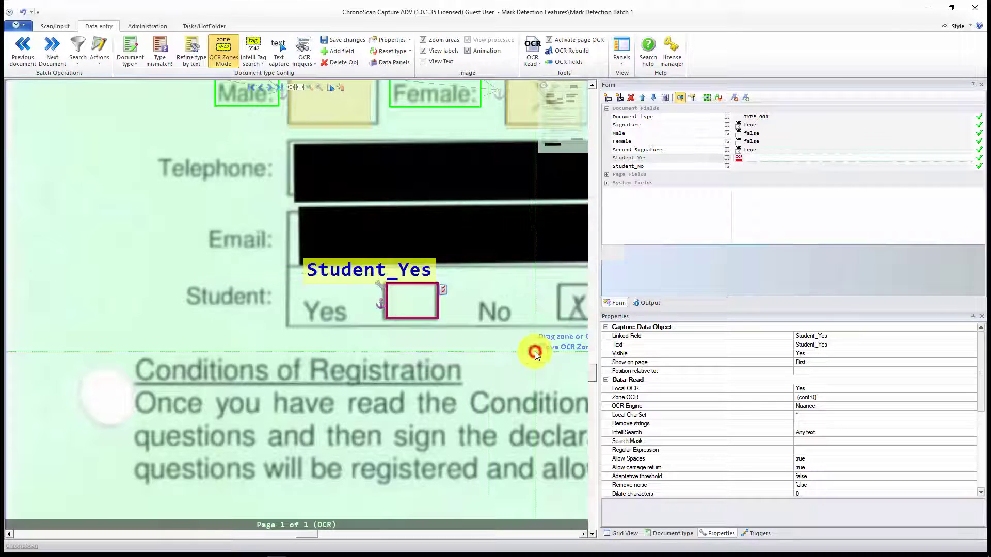
Configure Student_Yes to read with MarkDetection, using the Entities count Level method and trigger level 2, and apply the settings
click(445, 292)
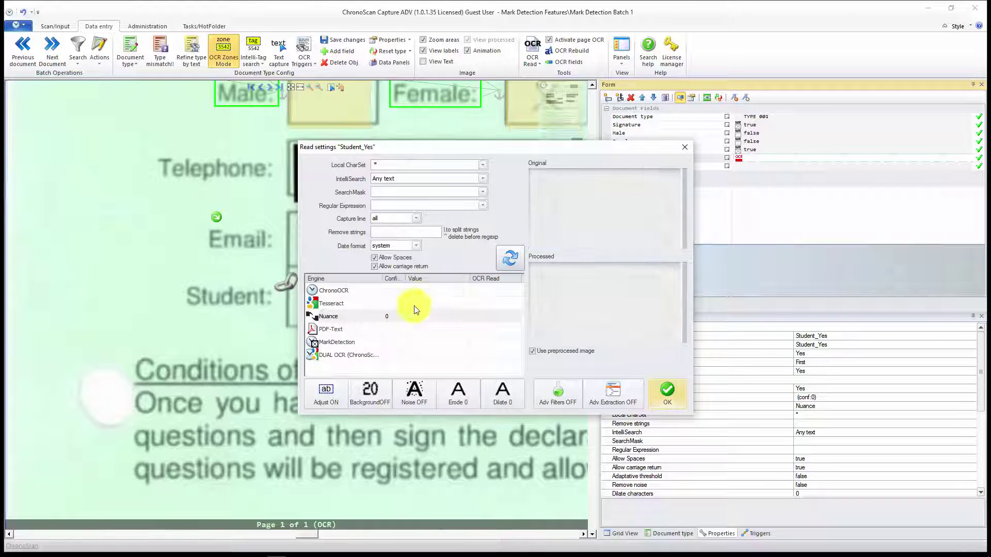
click(339, 343)
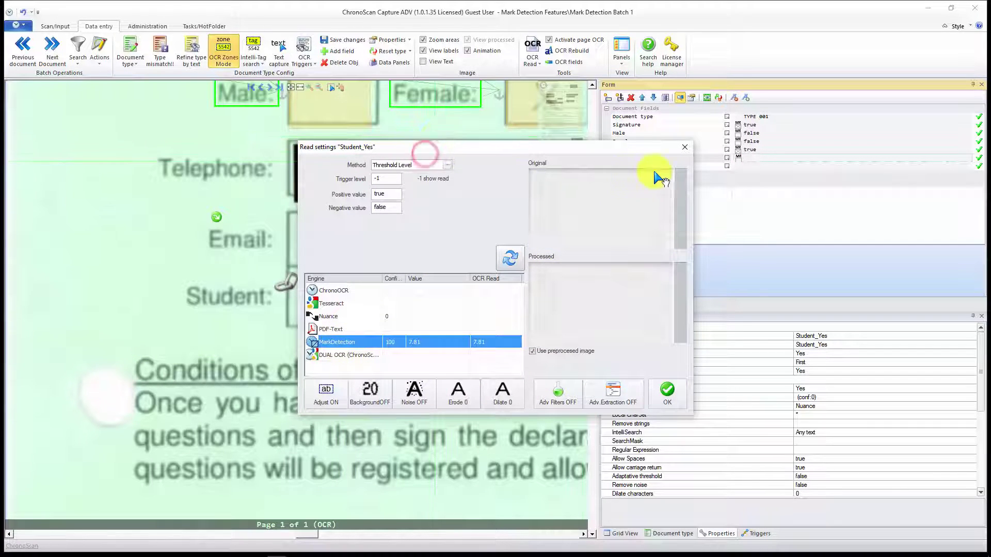
drag(518, 153, 541, 158)
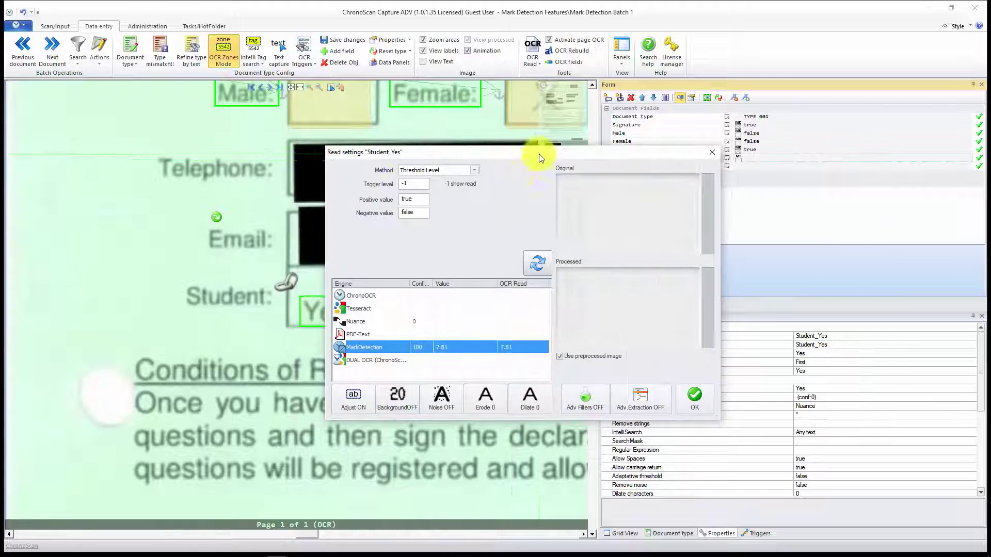
click(462, 171)
click(428, 187)
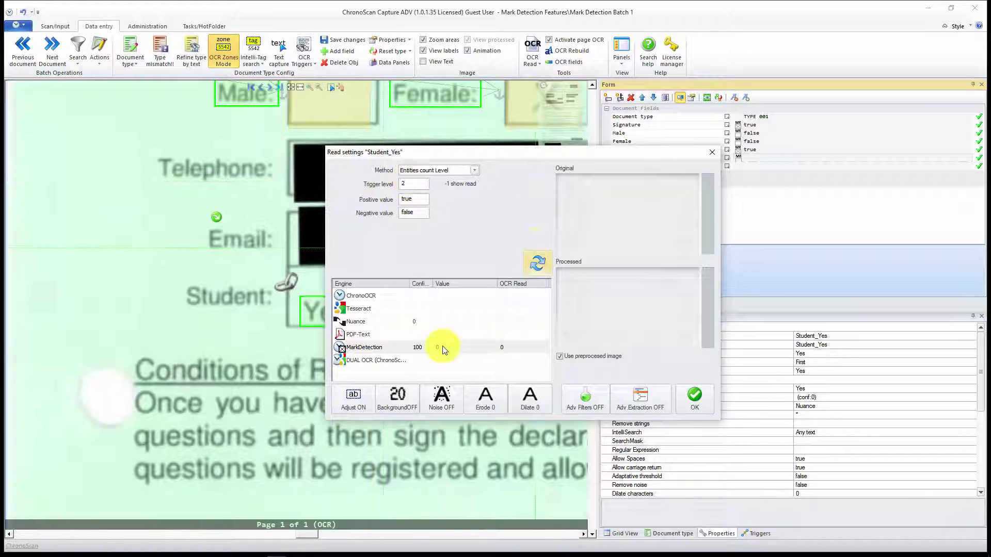
click(694, 397)
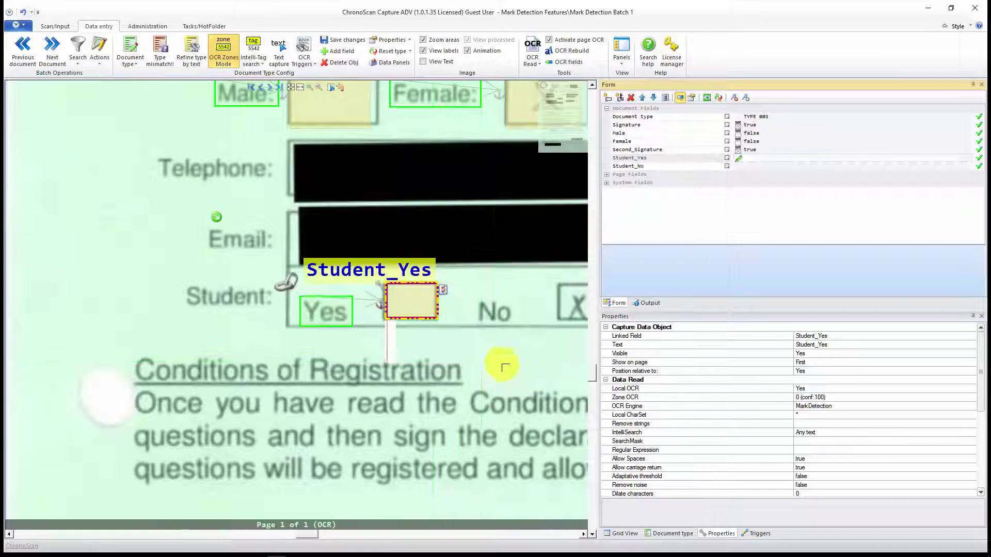
Draw the Student_No OCR zone inside the No checkbox of the Student row
scroll(347, 338, right, 3)
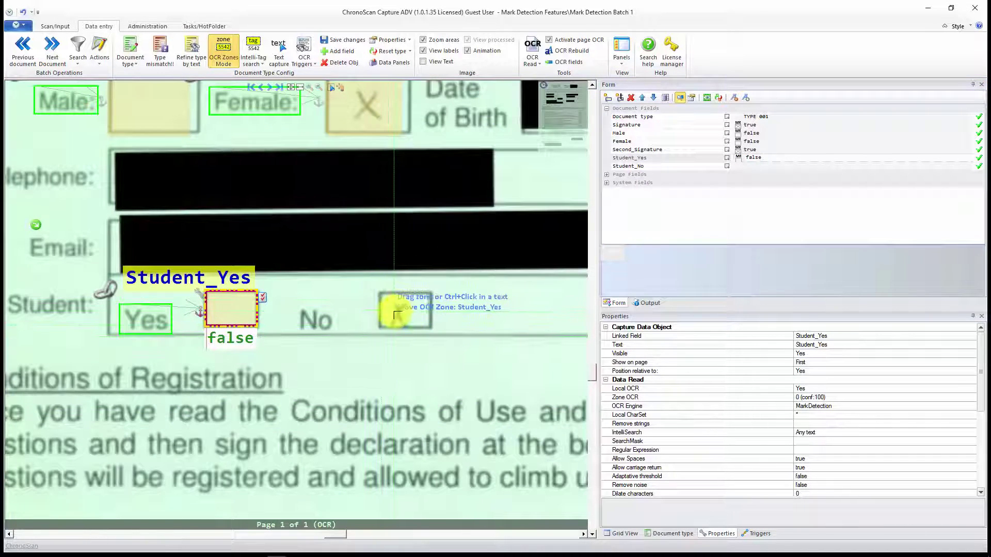
scroll(397, 313, up, 2)
click(763, 166)
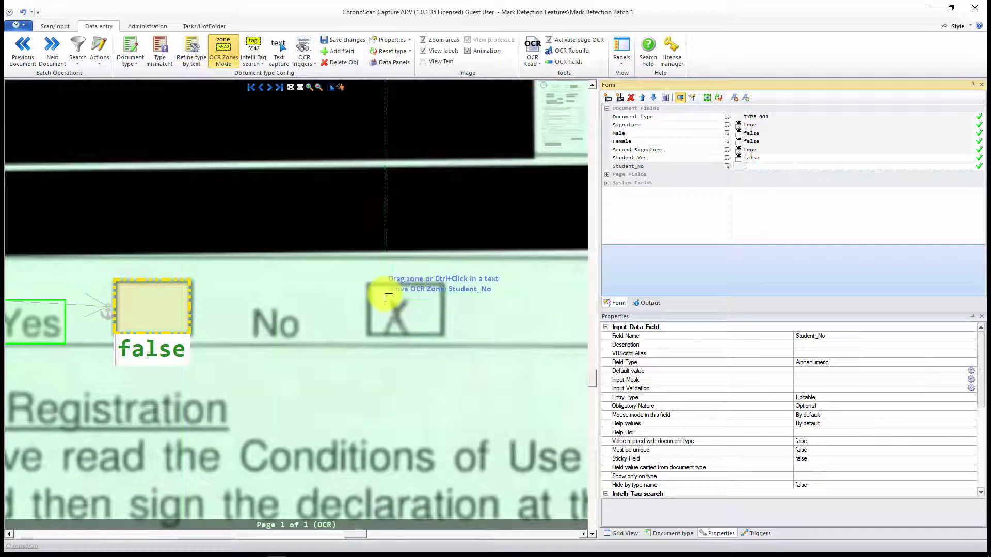
scroll(393, 304, up, 1)
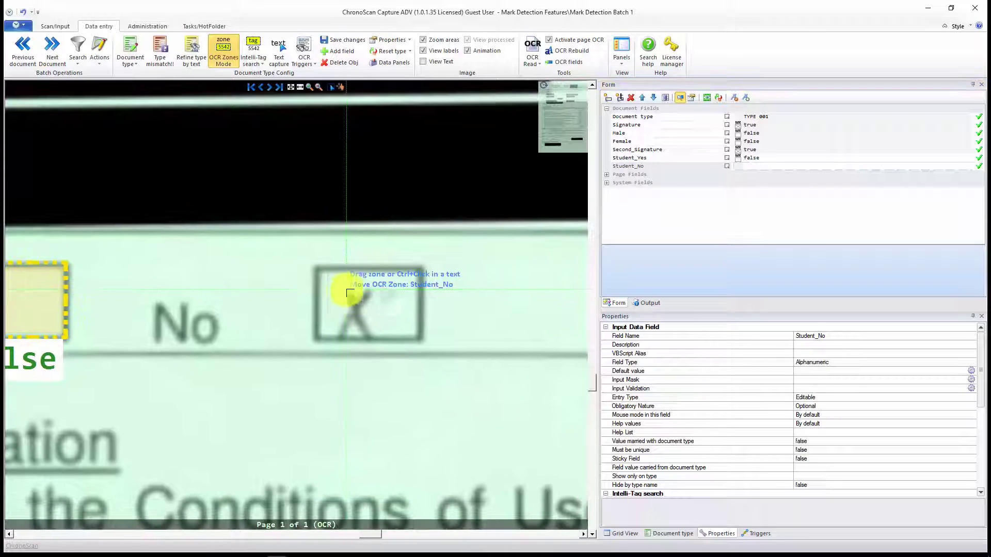
drag(322, 273, 417, 337)
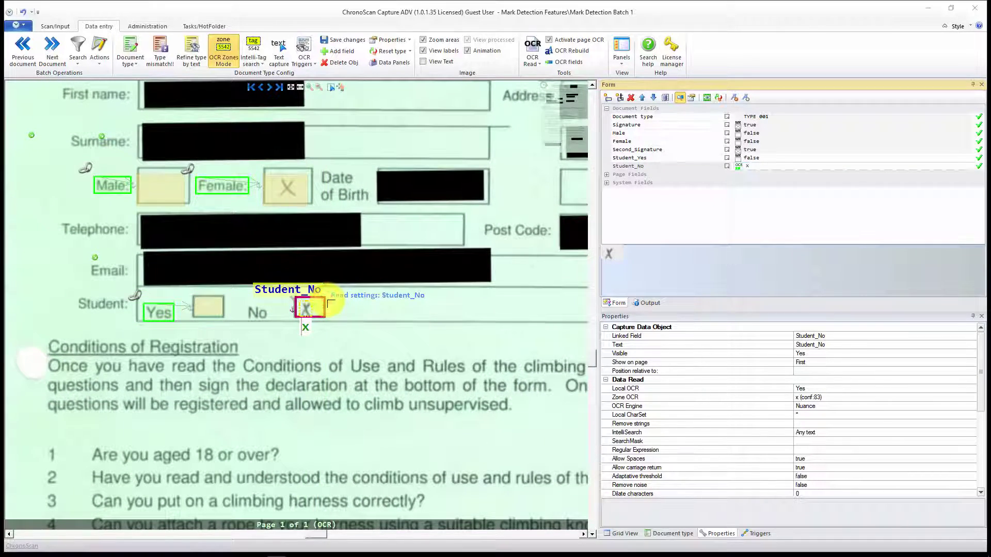
Turn off Adjust in the Student_No read settings and choose MarkDetection with the Entities count Level method
double_click(327, 300)
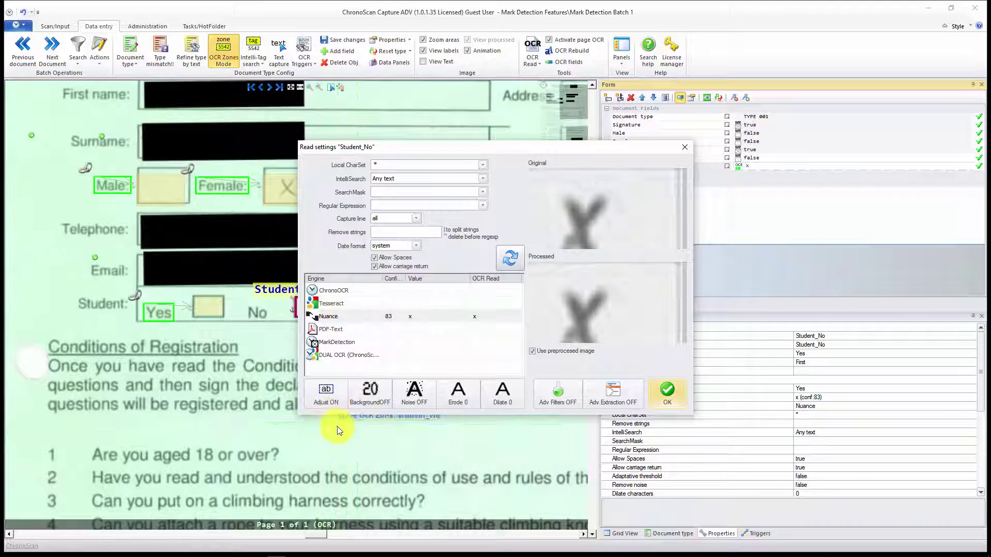
click(320, 395)
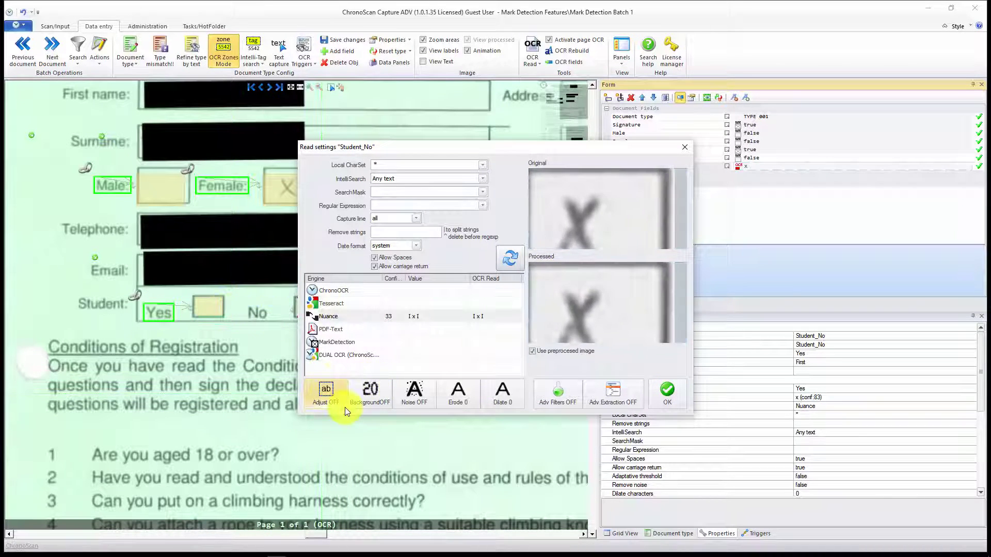
click(343, 342)
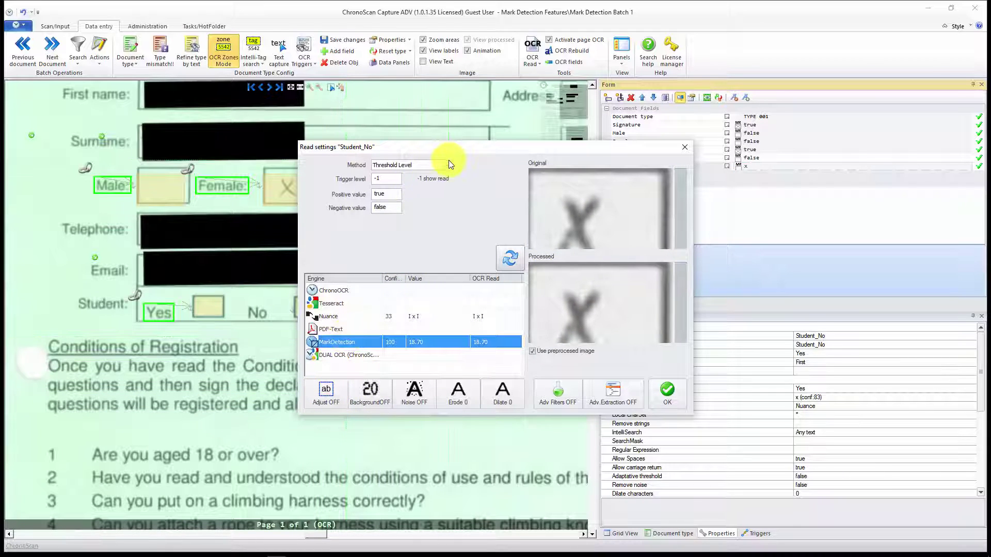
click(447, 161)
click(415, 181)
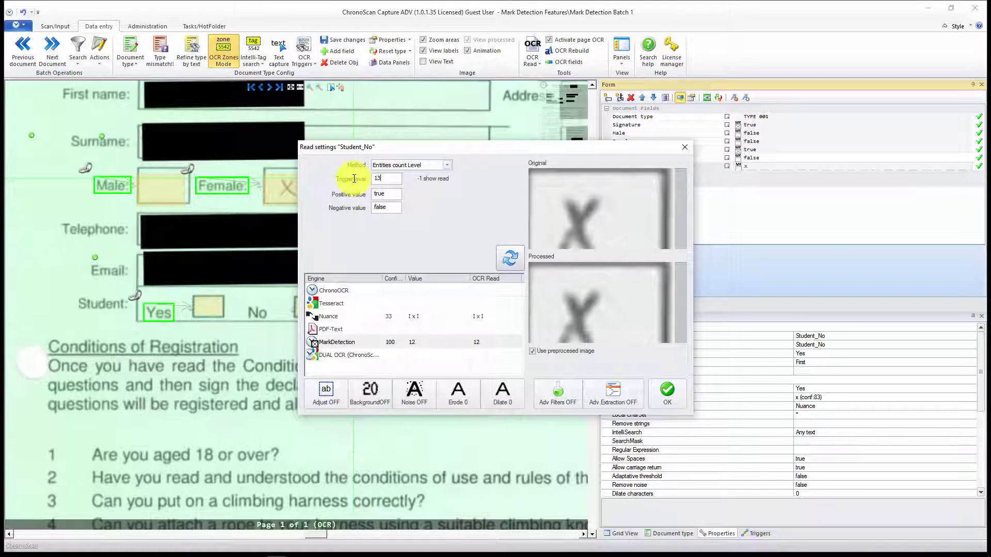
Test trigger level 13 on the Student_No mark, replace it with 10 and apply the read settings
click(503, 255)
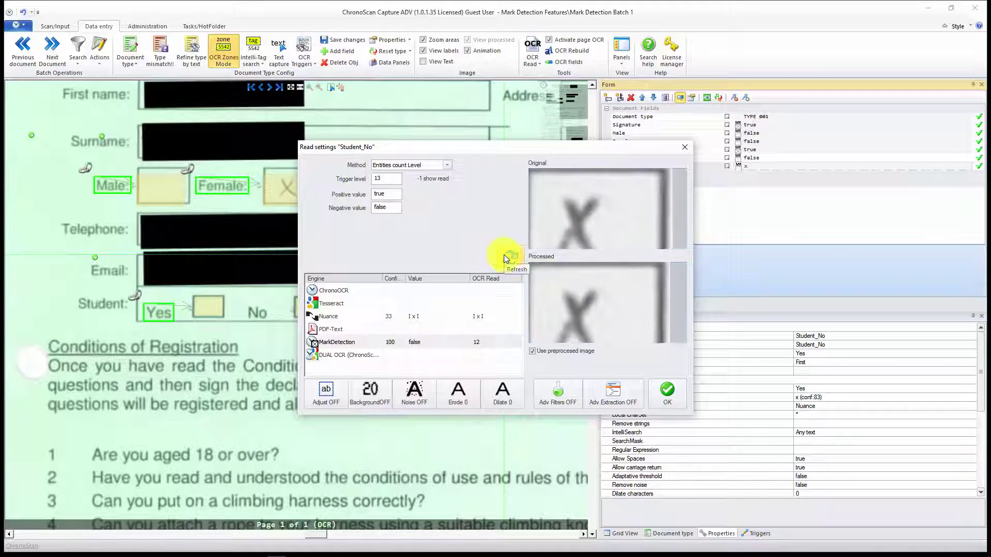
drag(390, 179, 350, 177)
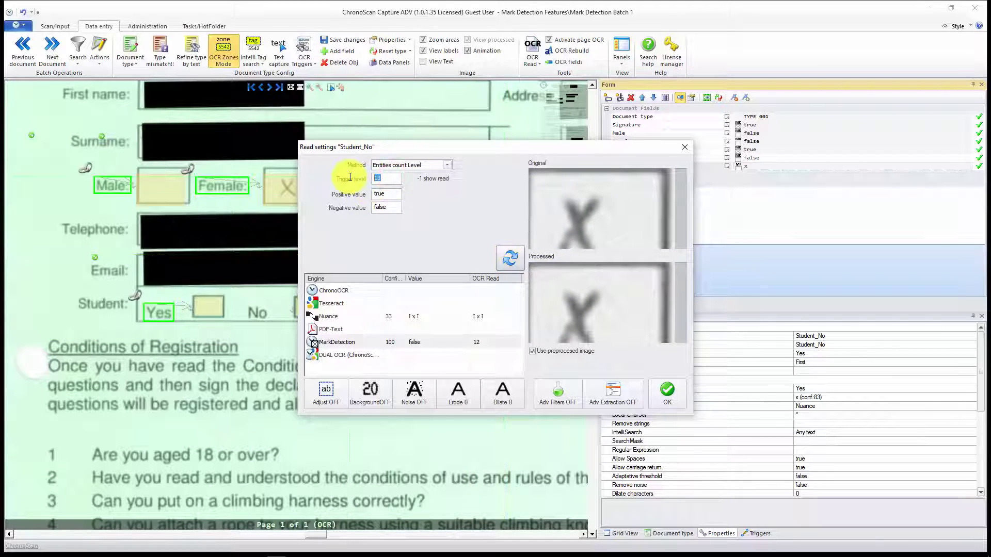
click(503, 256)
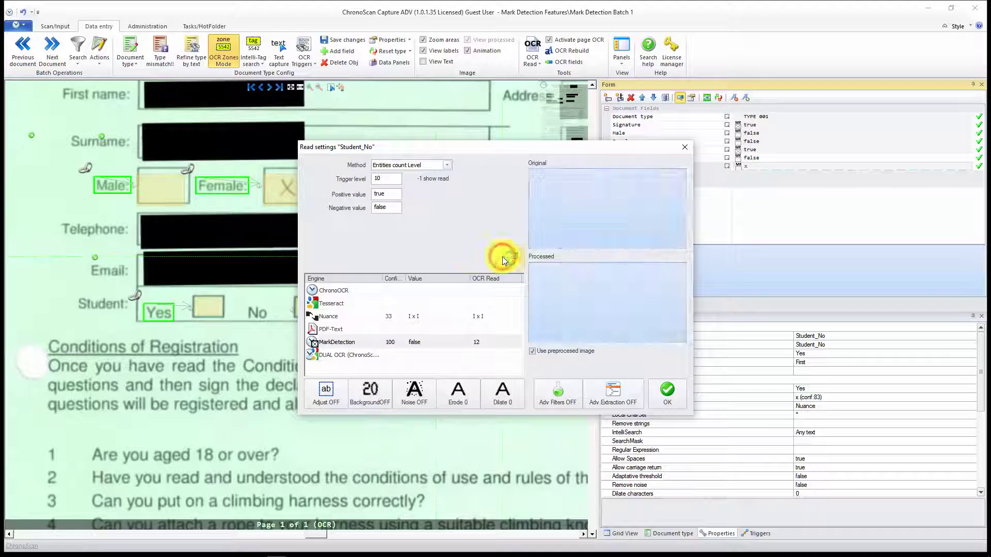
click(668, 394)
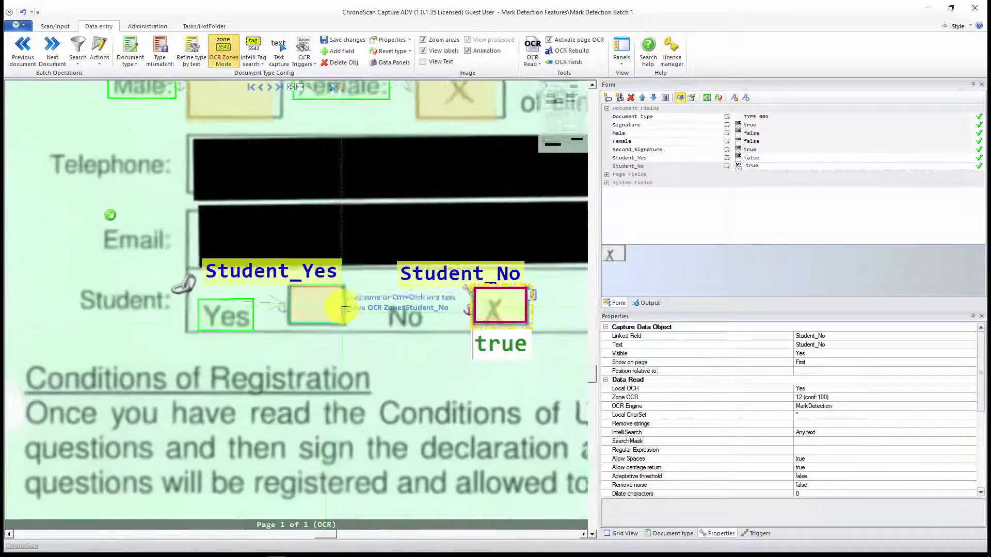
Turn off Adjust in the Student_Yes read settings, raise its trigger level so the empty box reads false, and apply
click(338, 307)
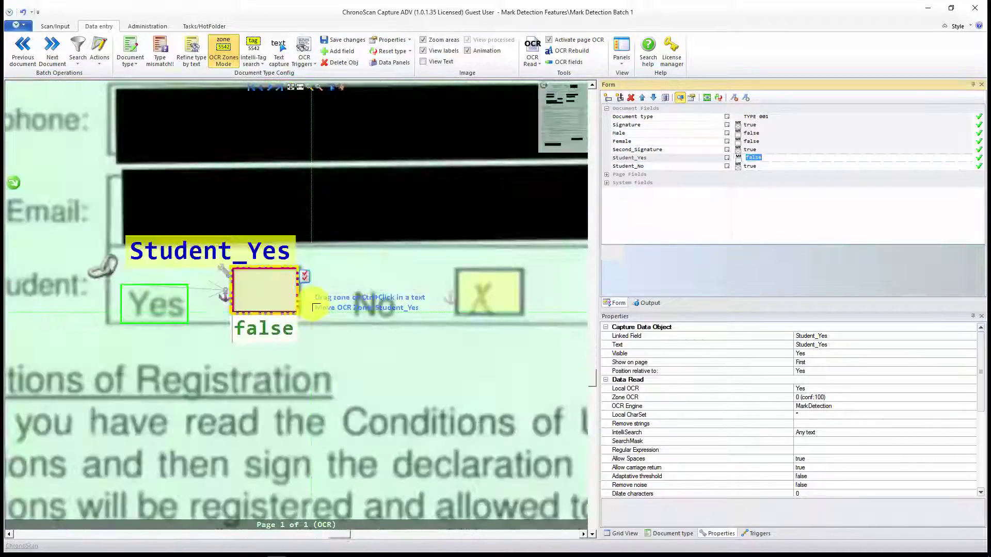
click(304, 277)
click(331, 392)
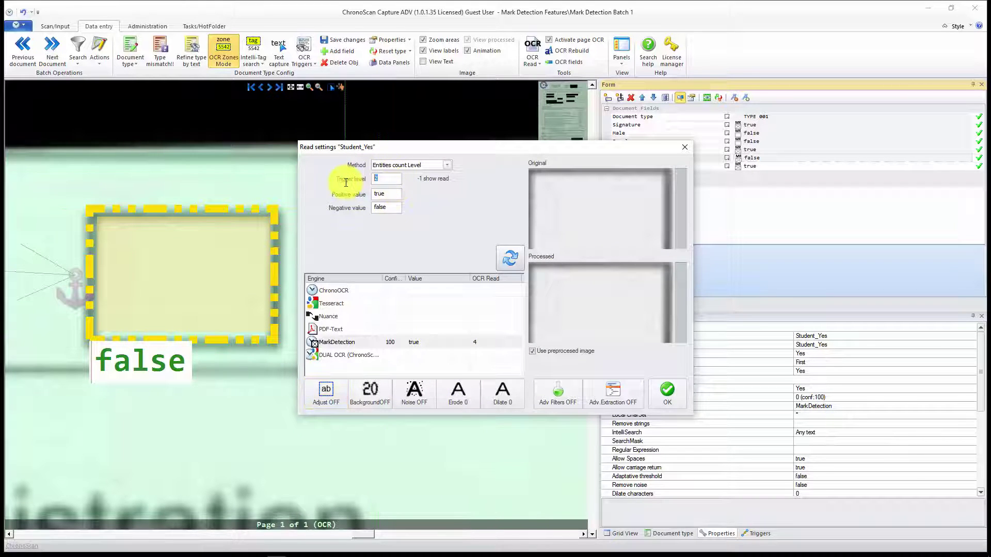
click(501, 250)
key(Return)
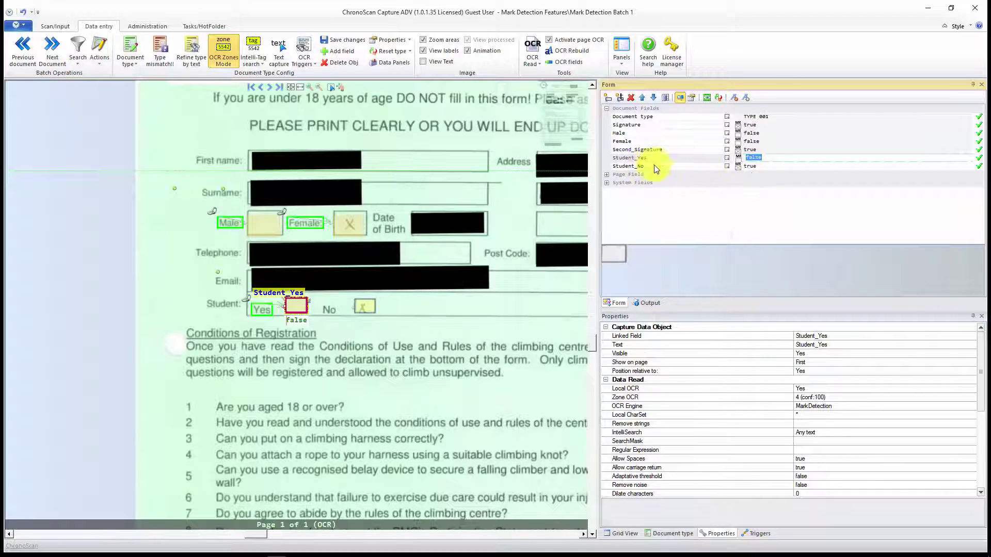
Check the Student_Yes and Student_No readings on the second document and return to the first document
click(50, 48)
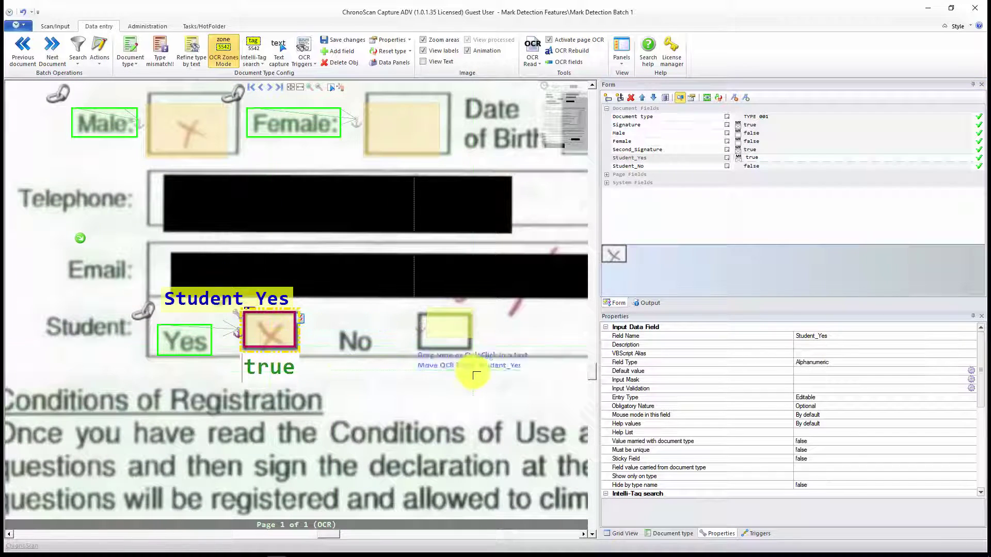
click(641, 168)
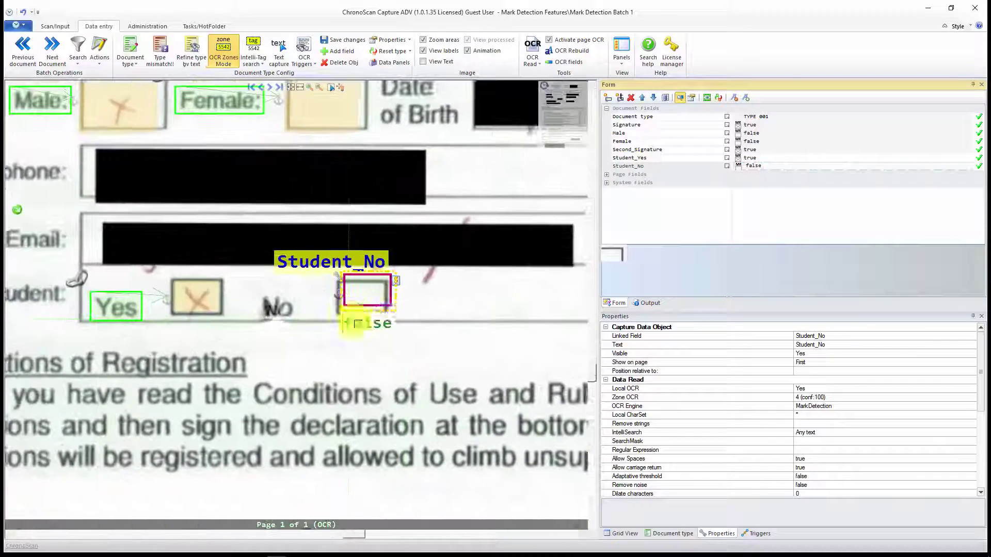
click(29, 58)
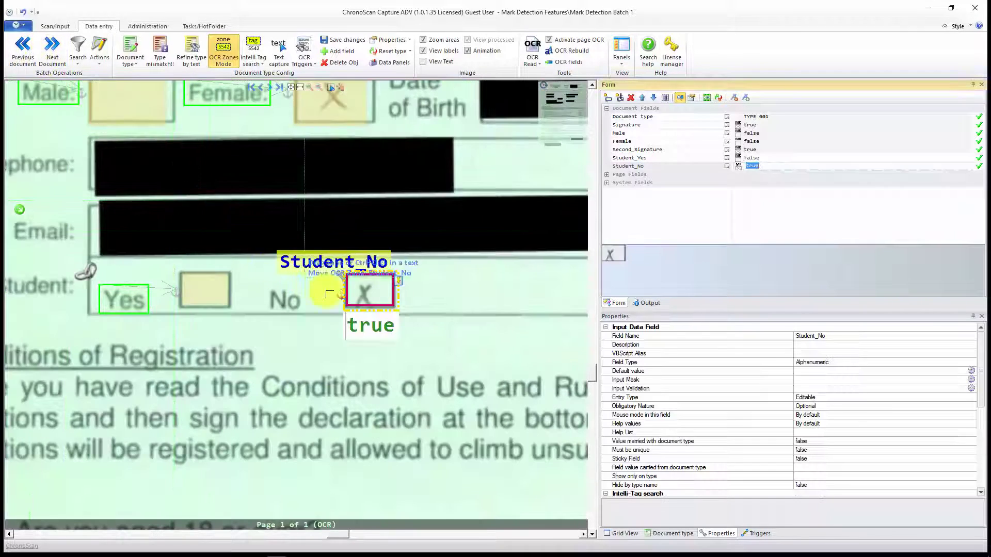
Anchor the Student_No mark zone to the printed "No" label on the first document
ctrl+click(265, 302)
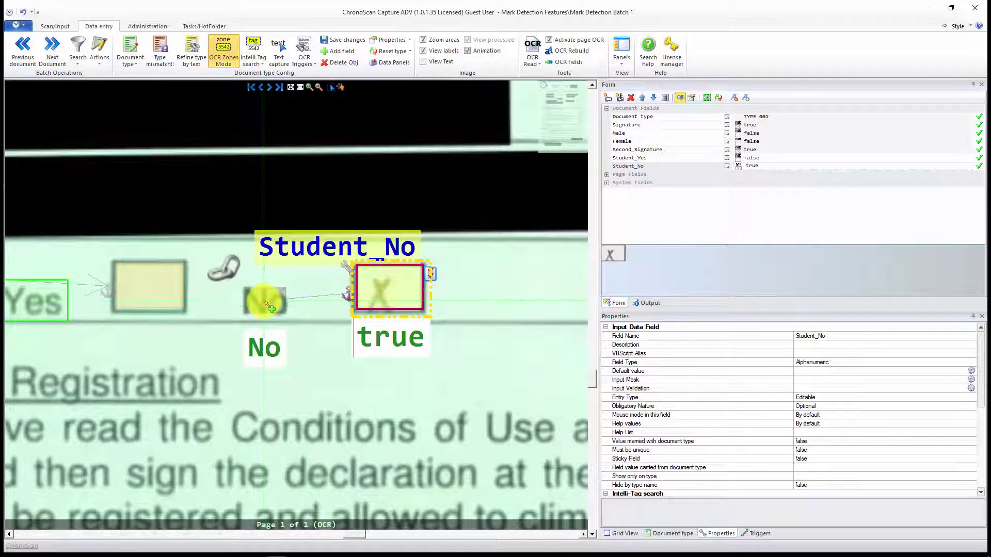
click(579, 267)
click(587, 266)
click(518, 280)
click(533, 351)
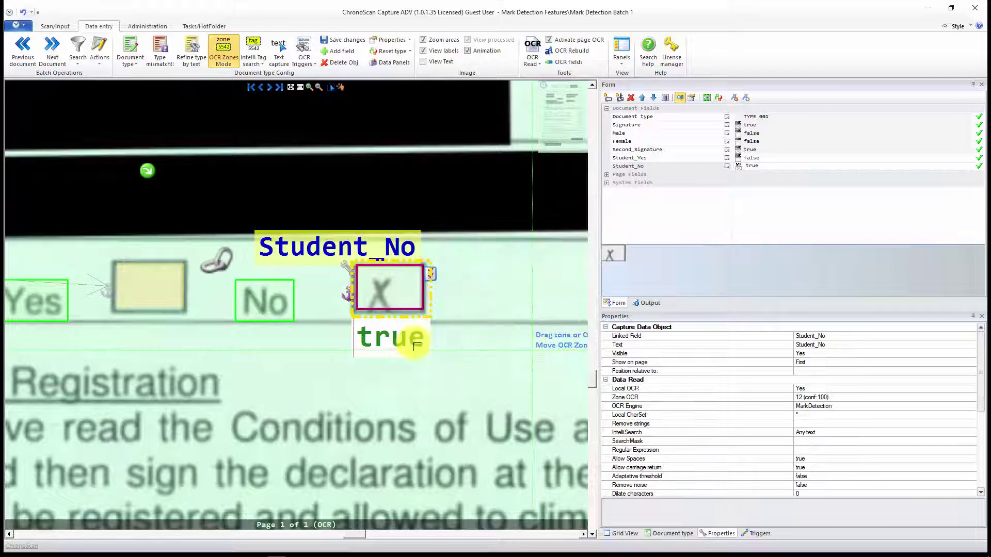
Go to the second document and check the Student_No zone's placement and its read settings
click(51, 46)
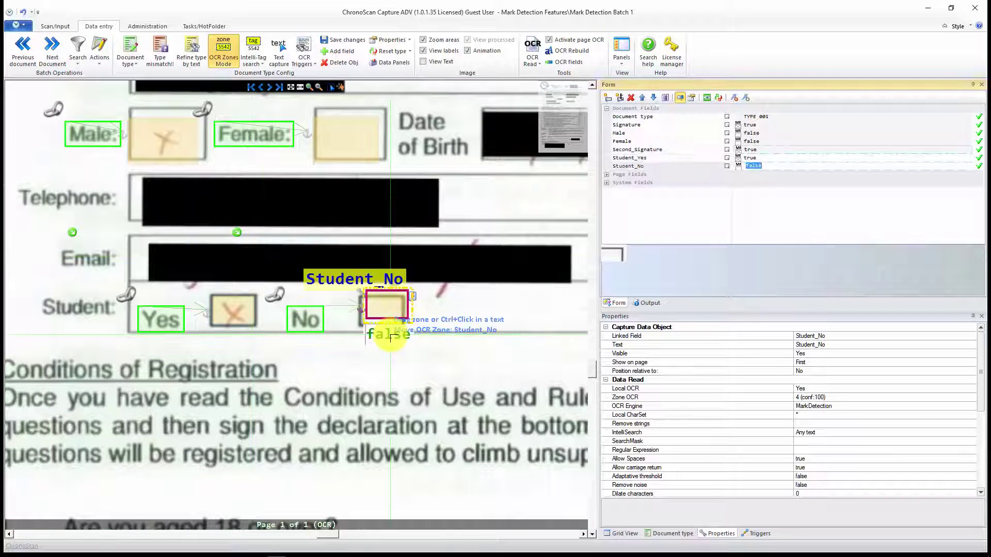
scroll(391, 336, up, 3)
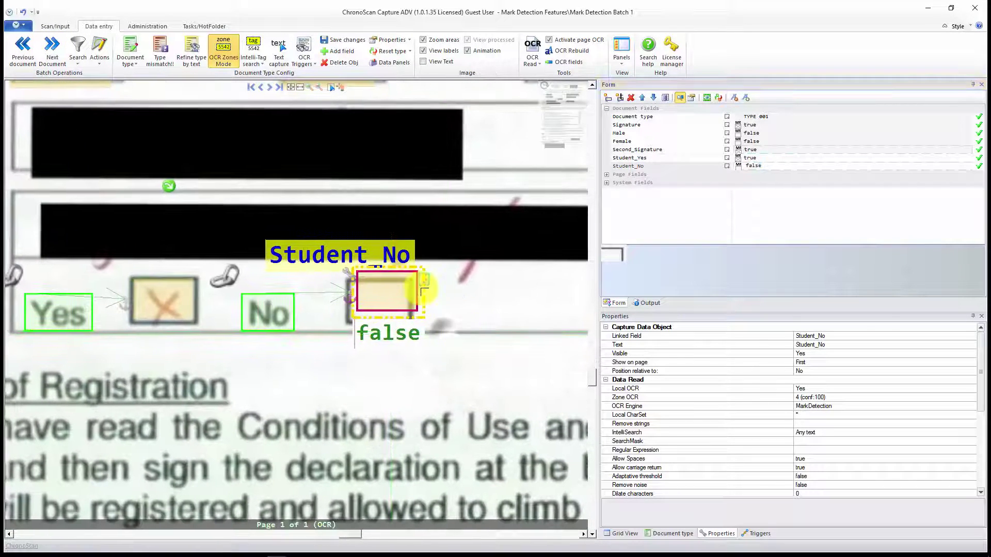
scroll(426, 293, down, 2)
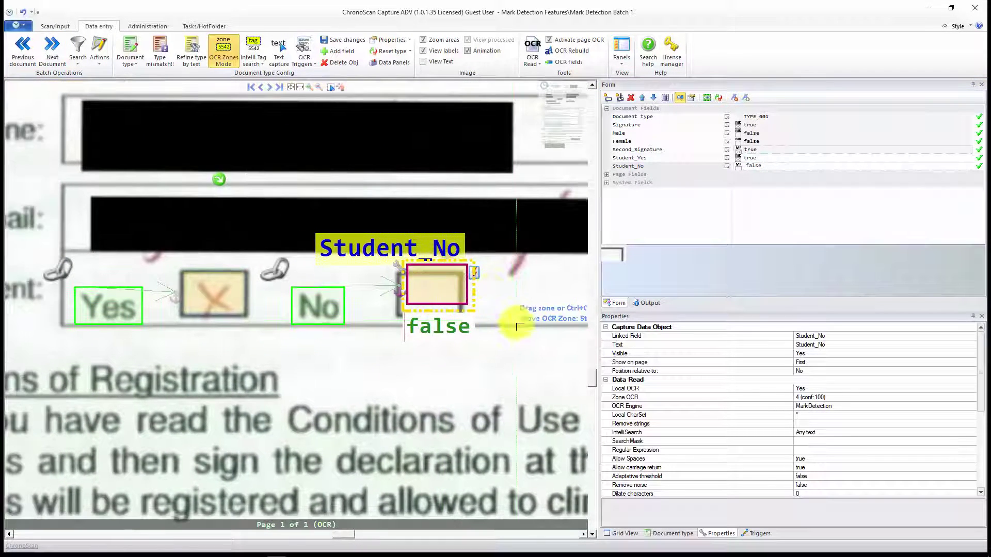
double_click(469, 272)
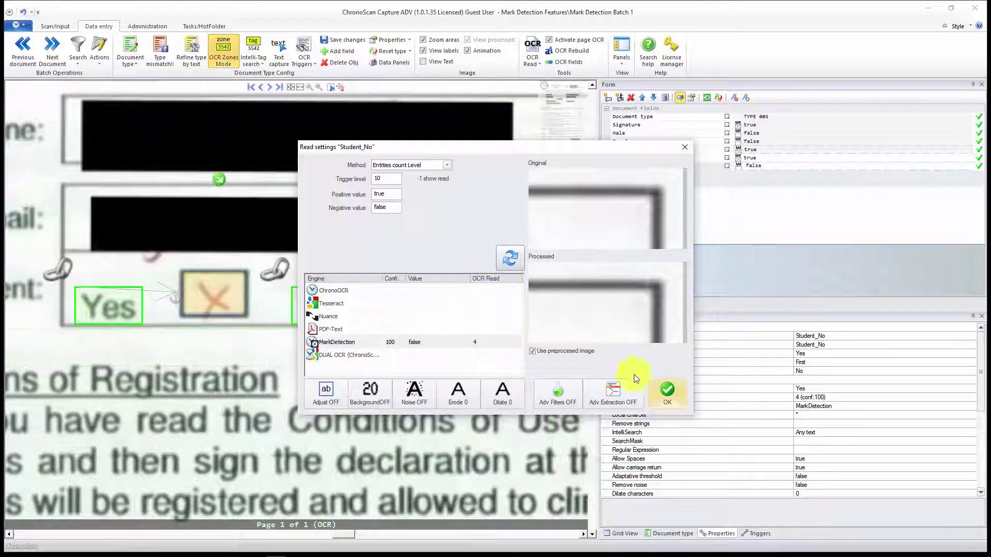
click(666, 391)
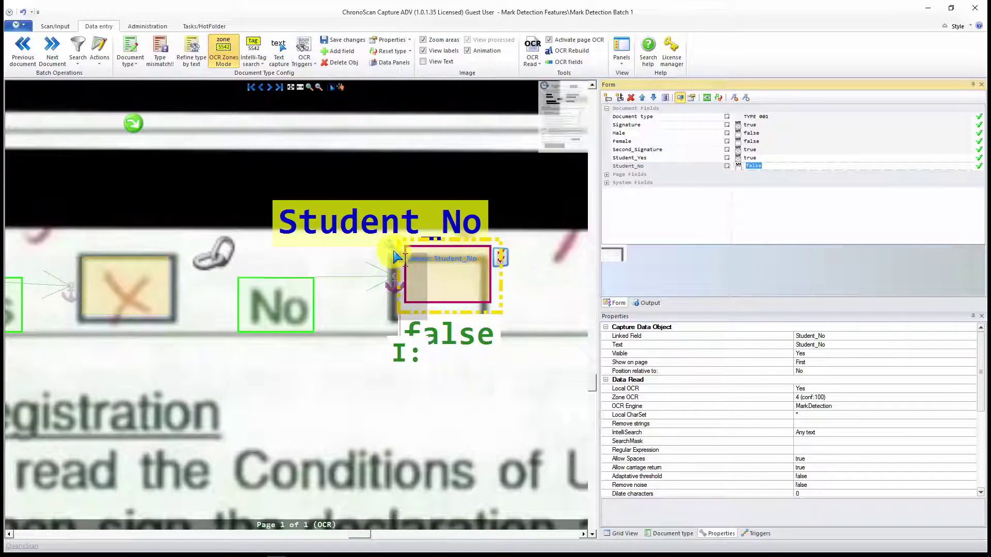
Delete the Student_No zone and redraw it just inside the empty No checkbox on the second document
right_click(397, 256)
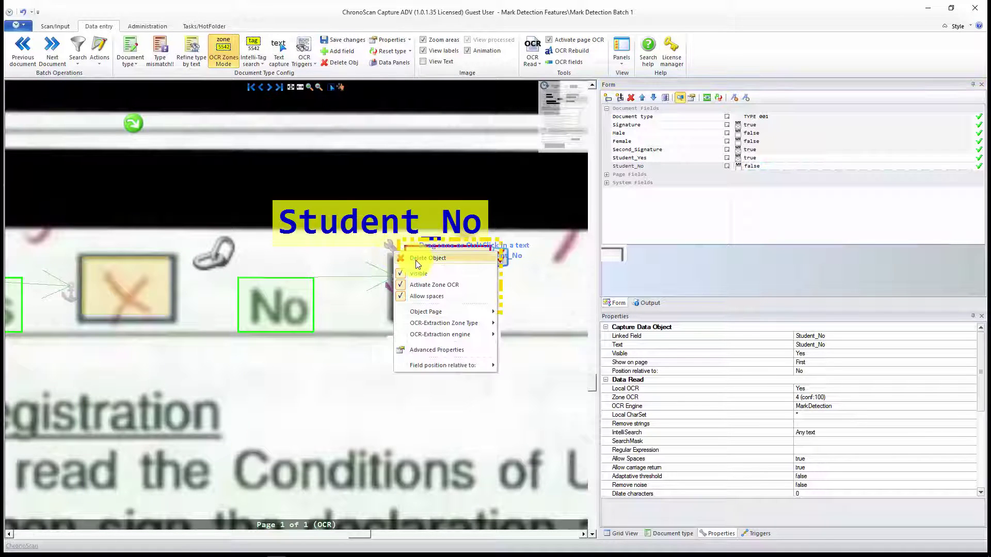
click(416, 260)
click(501, 304)
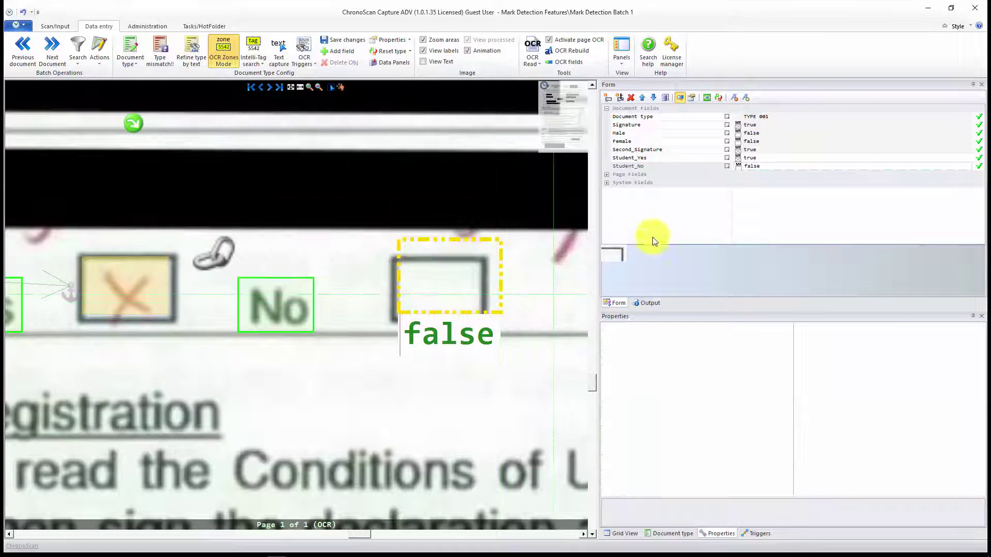
click(777, 165)
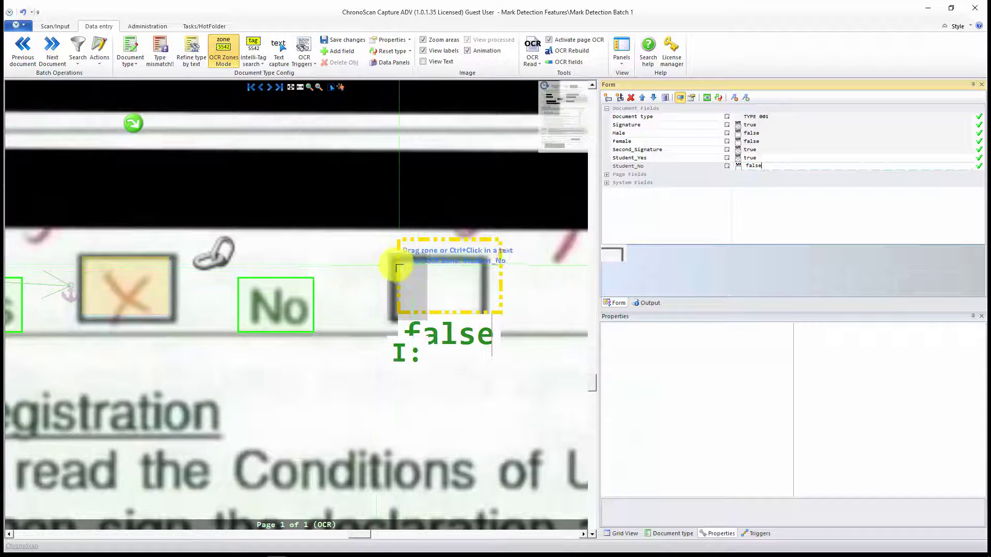
drag(398, 264, 479, 310)
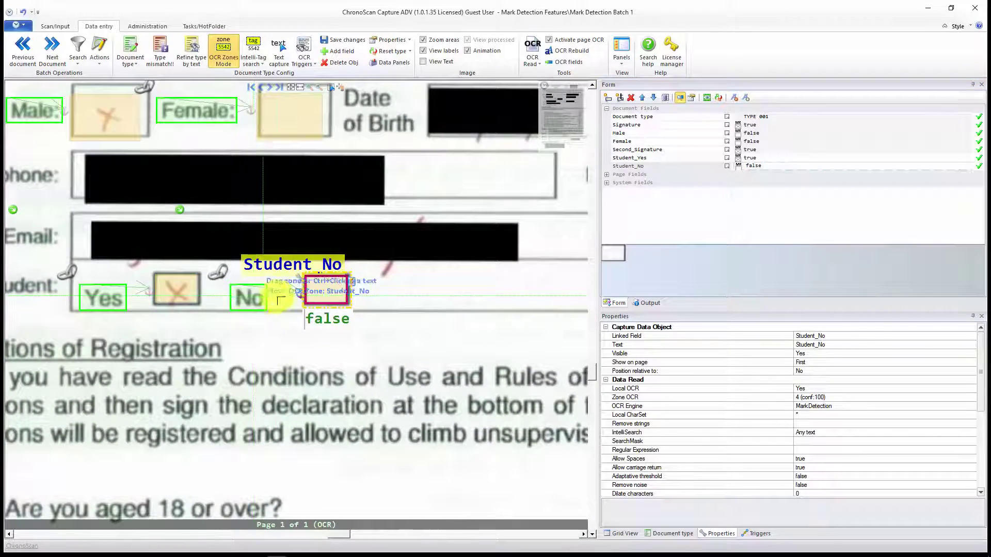
Check the mark reading of the redrawn Student_No zone in its read settings and return to the first document
click(351, 282)
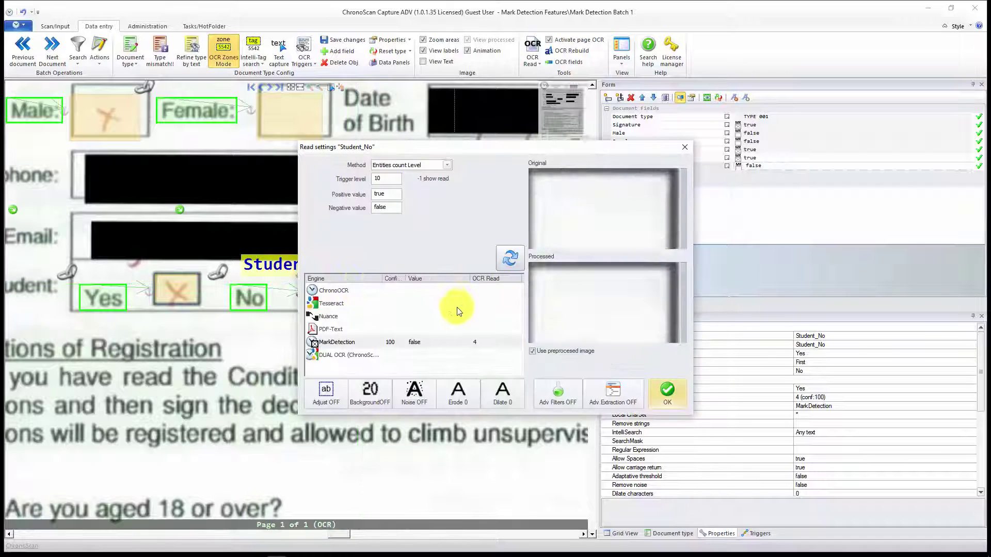
click(655, 403)
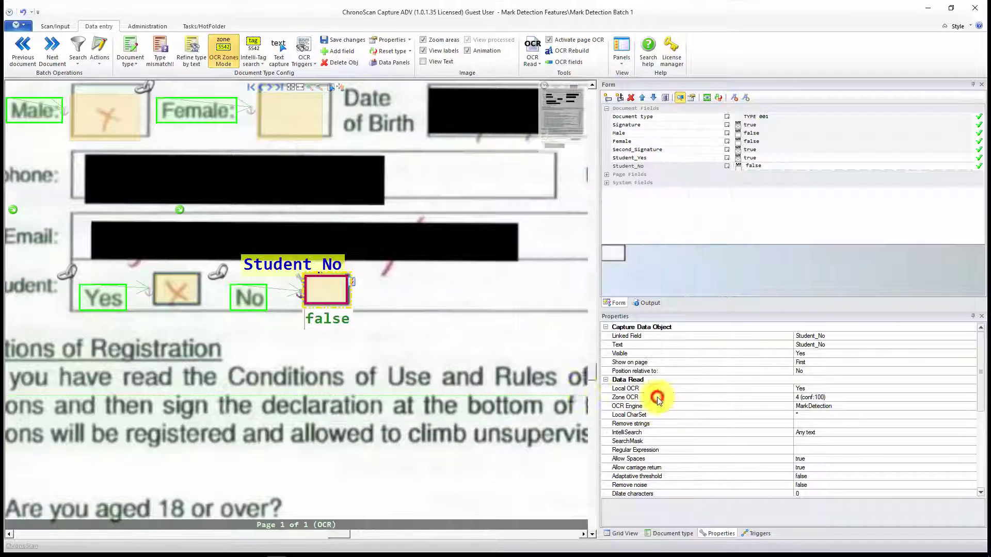
click(20, 46)
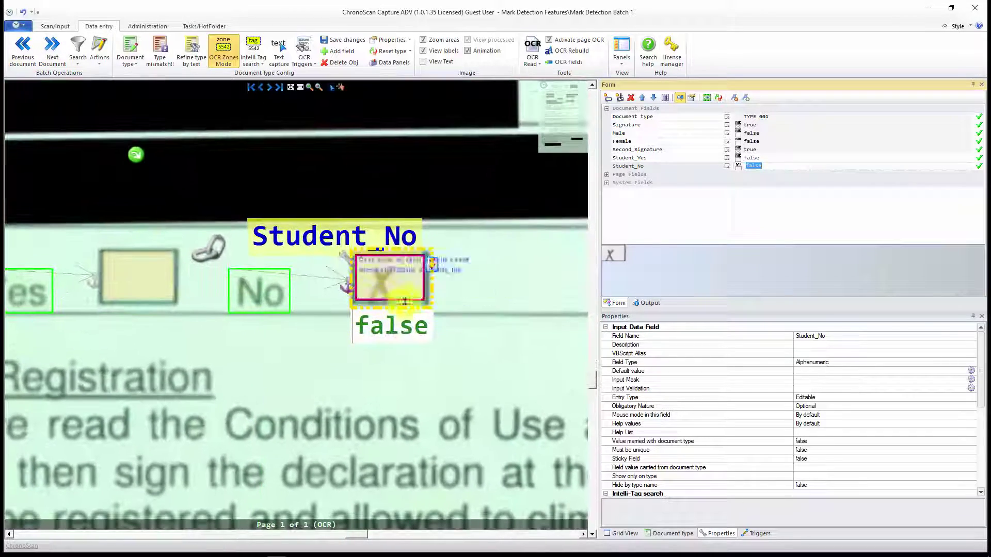
Set the Student_No trigger level to 9, refresh the reading, apply the settings and go to the second document
scroll(294, 328, down, 3)
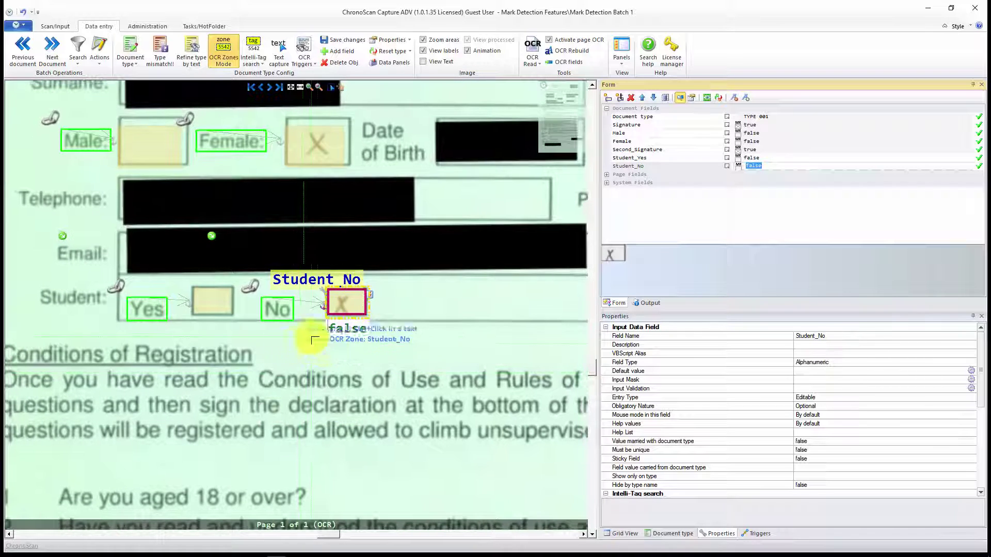
click(371, 296)
click(374, 298)
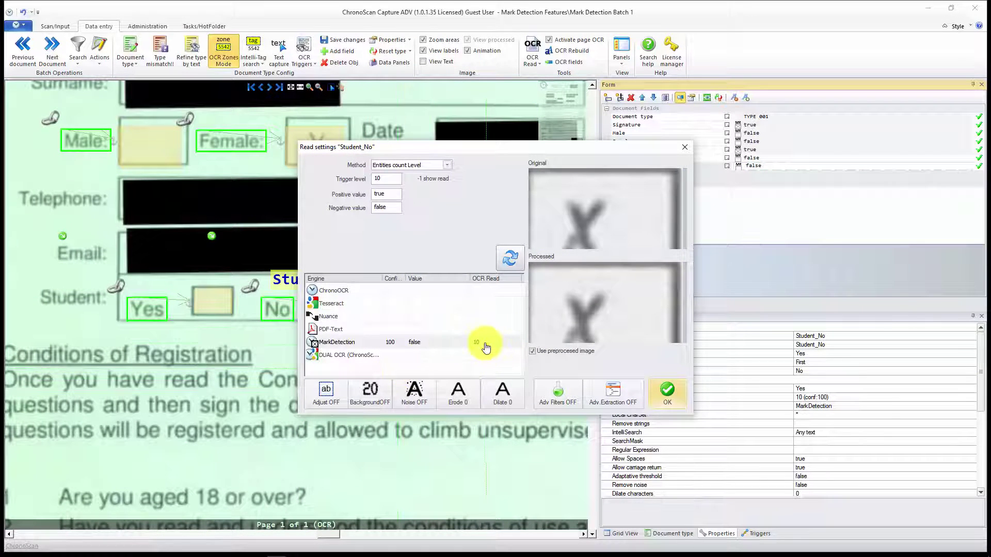
right_click(365, 179)
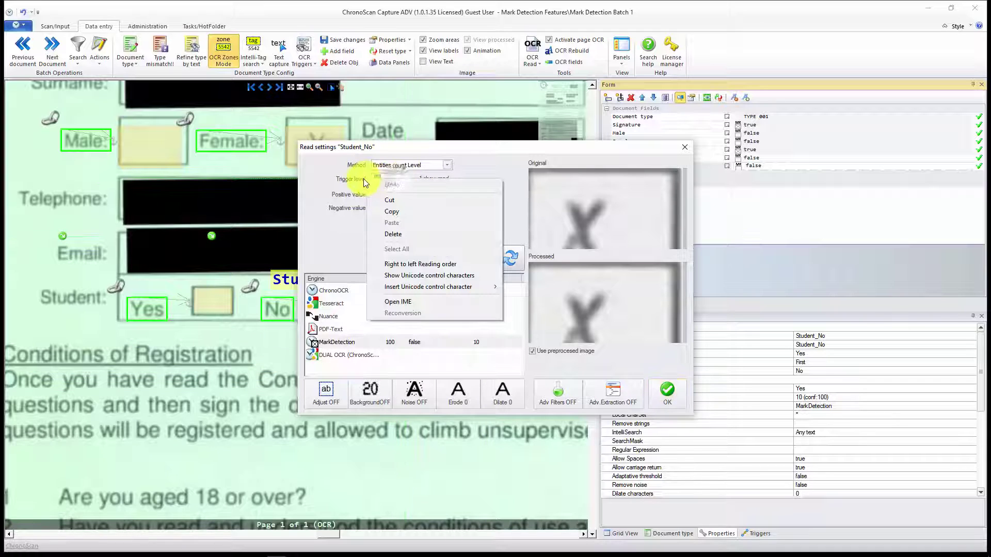
click(382, 179)
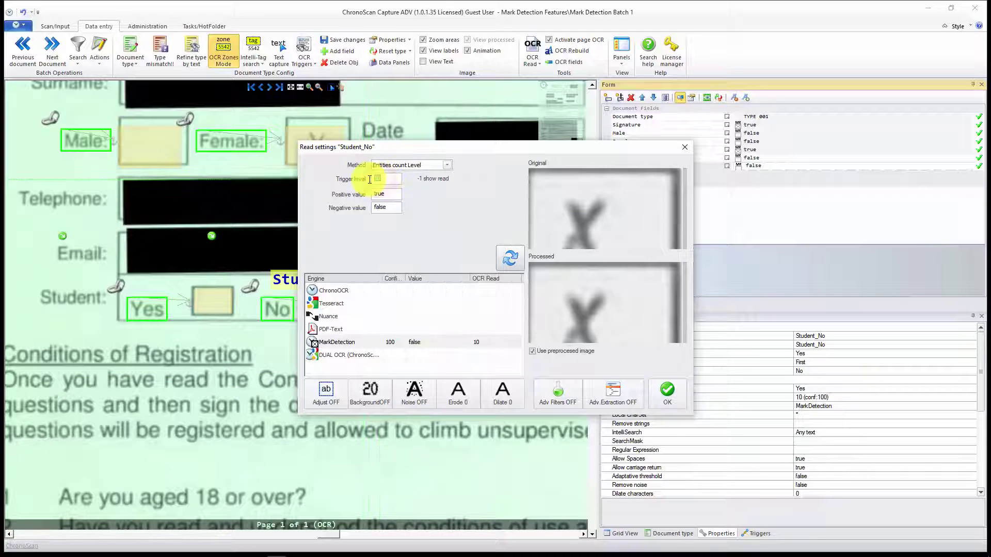
click(504, 257)
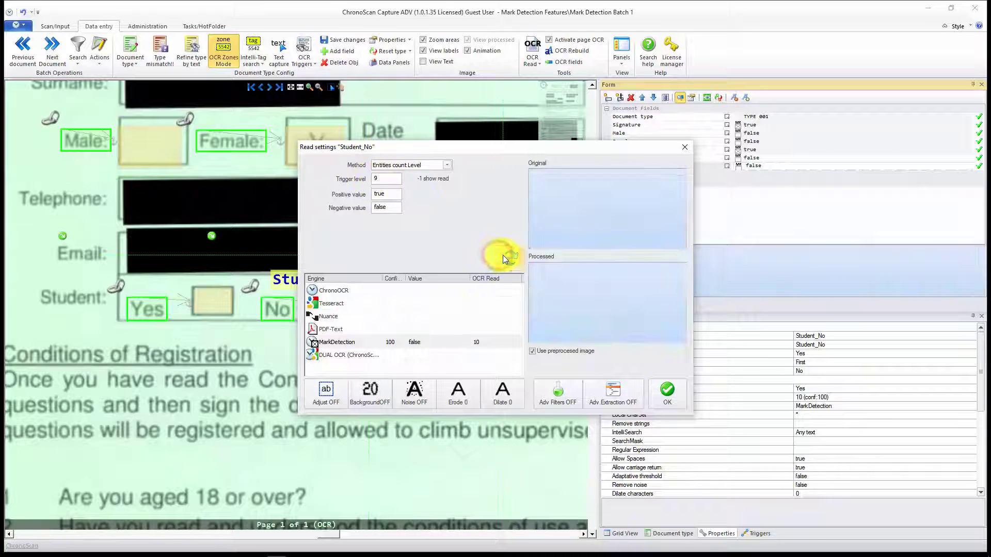
click(666, 394)
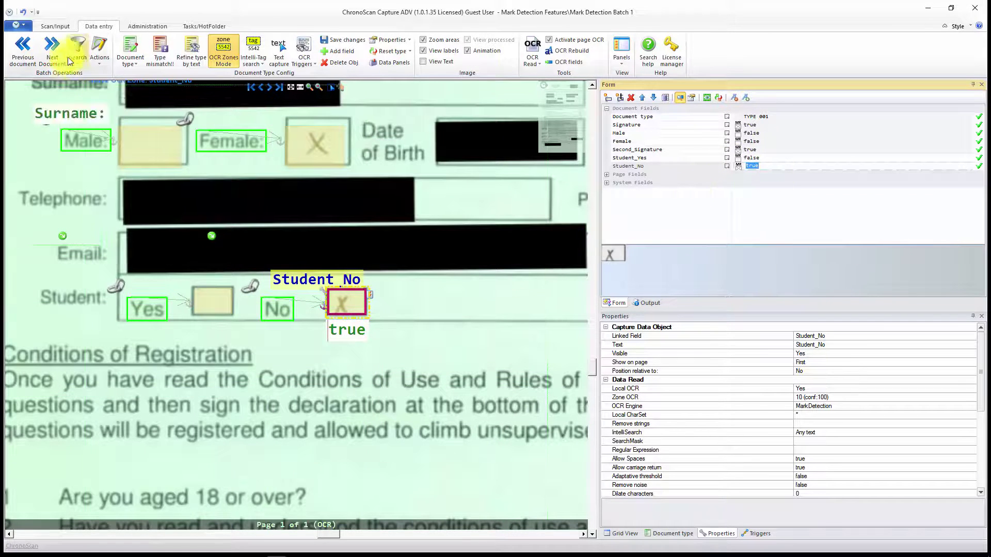
click(51, 46)
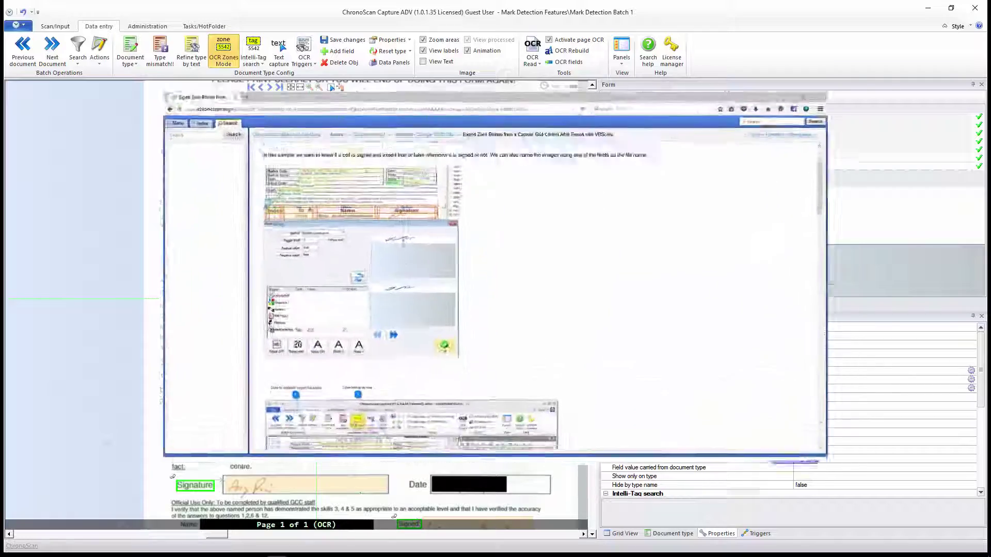
In the web browser, review the article on exporting zone bitmaps from a capture grid with VBScript and select its sample script
scroll(358, 228, down, 7)
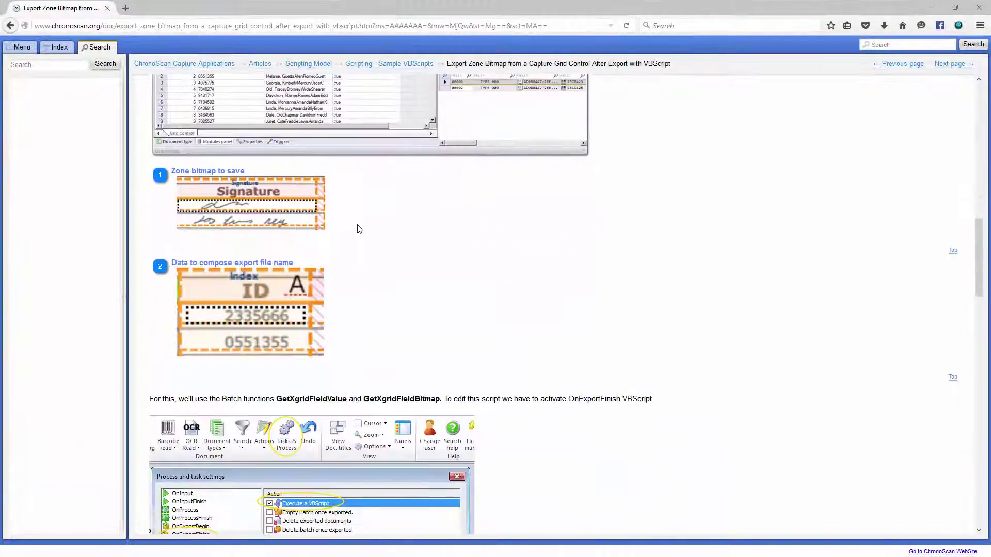
scroll(358, 228, down, 10)
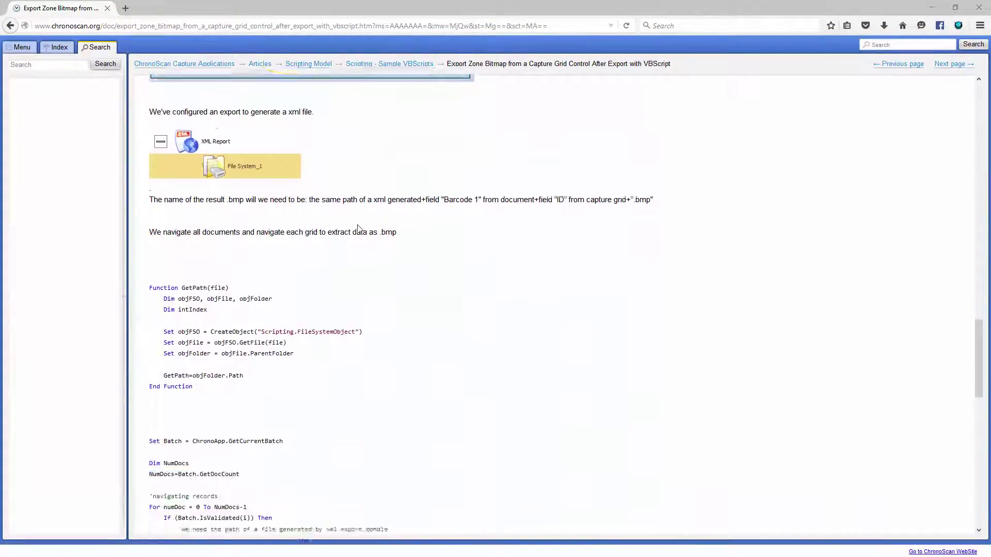
drag(323, 395, 383, 312)
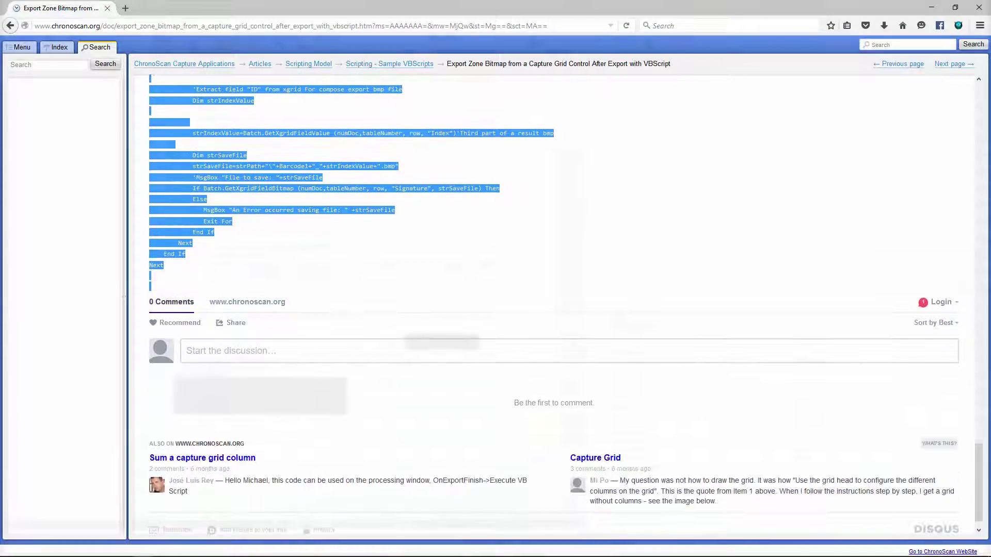